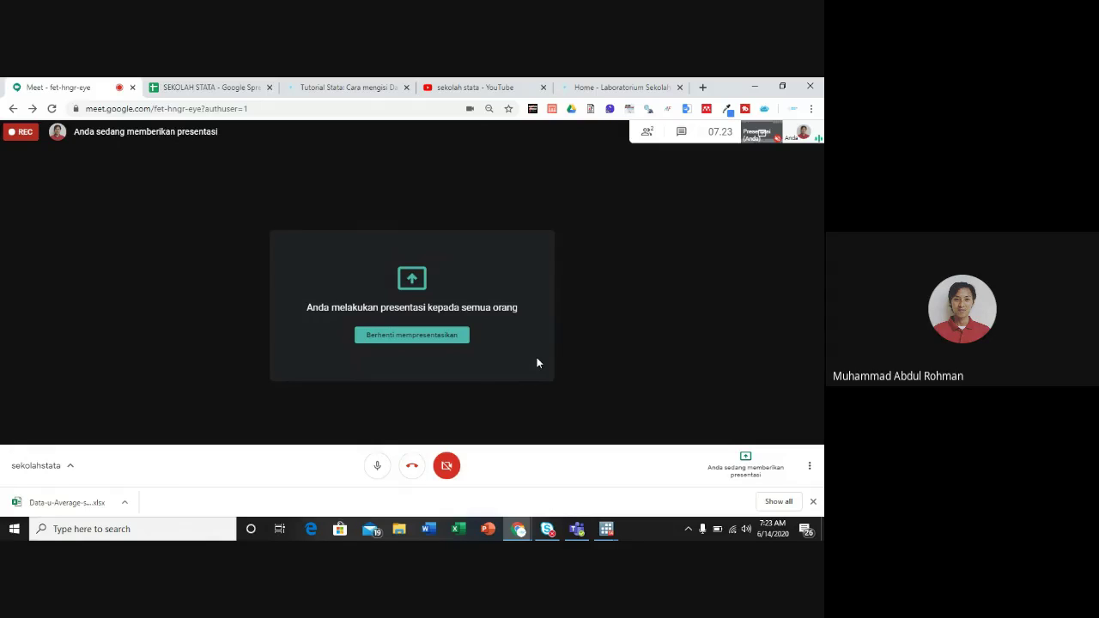
Step: Open the Sekolah Stata carryforward tutorial post from the blog and scroll to its data-source section
{"action": "left_click", "coordinate": [606, 528]}
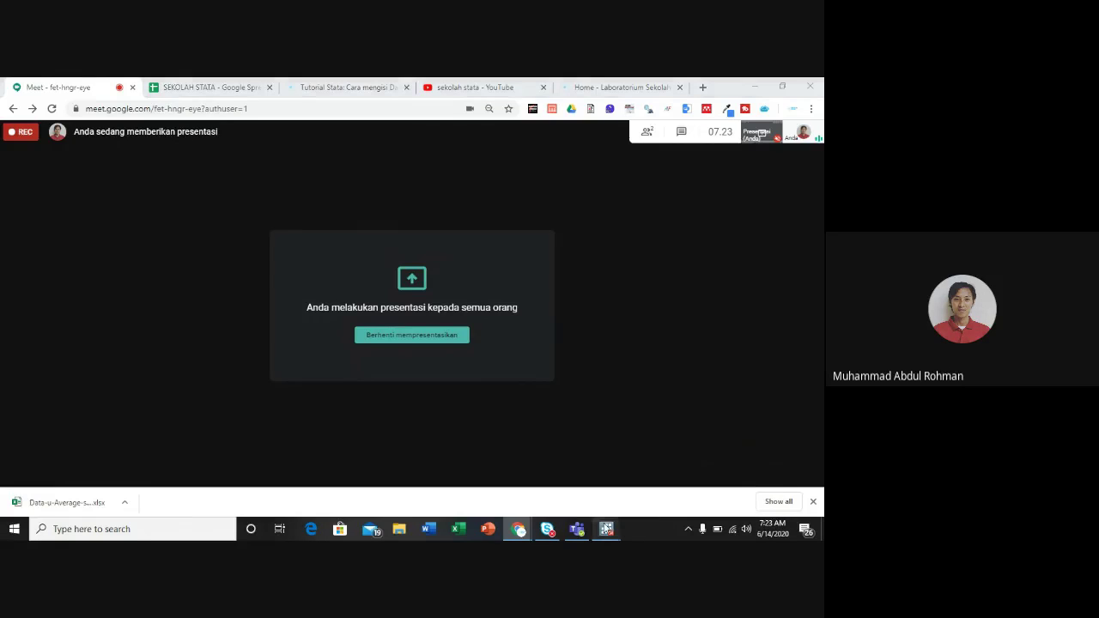
{"action": "left_click", "coordinate": [472, 143]}
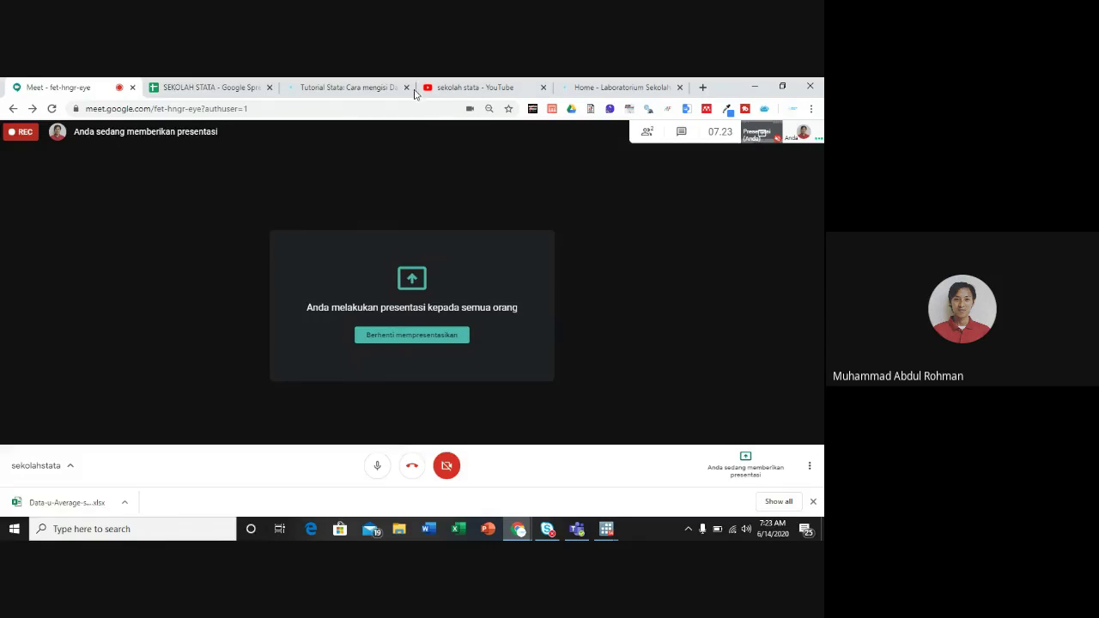
{"action": "left_click", "coordinate": [375, 85]}
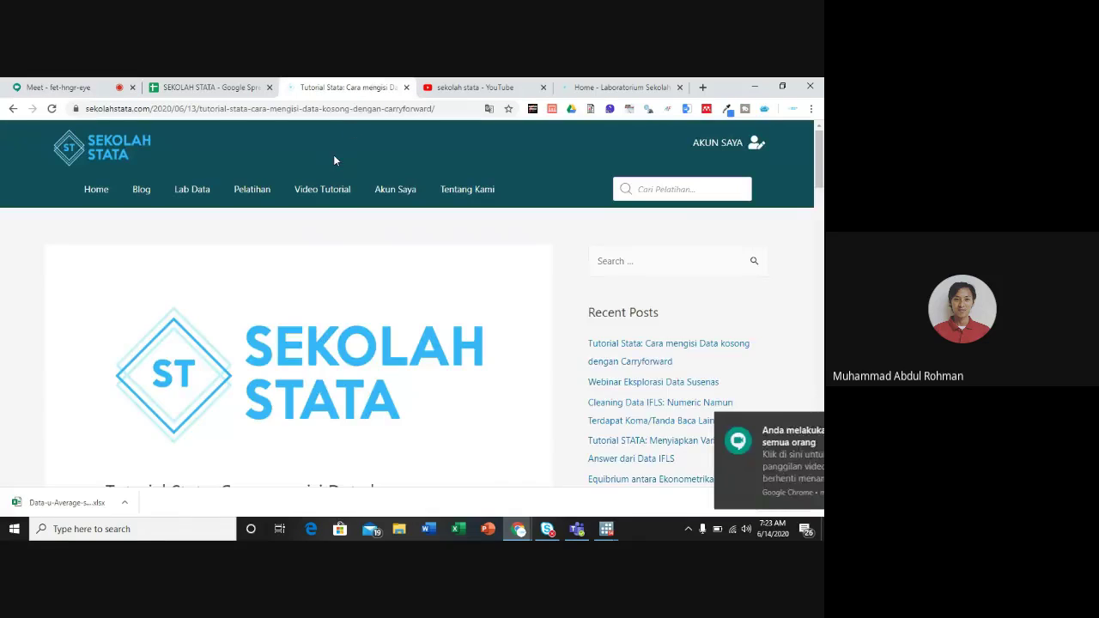
{"action": "scroll", "coordinate": [333, 154], "scroll_direction": "down", "scroll_amount": 2}
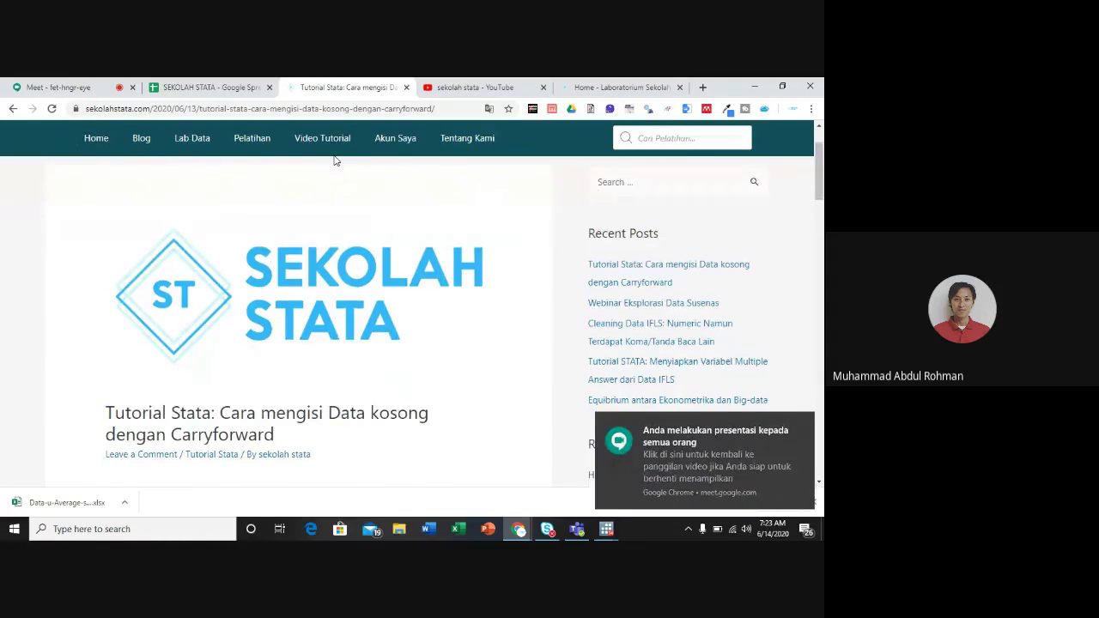
{"action": "scroll", "coordinate": [335, 161], "scroll_direction": "down", "scroll_amount": 4}
{"action": "scroll", "coordinate": [335, 161], "scroll_direction": "up", "scroll_amount": 5}
{"action": "left_click", "coordinate": [128, 192]}
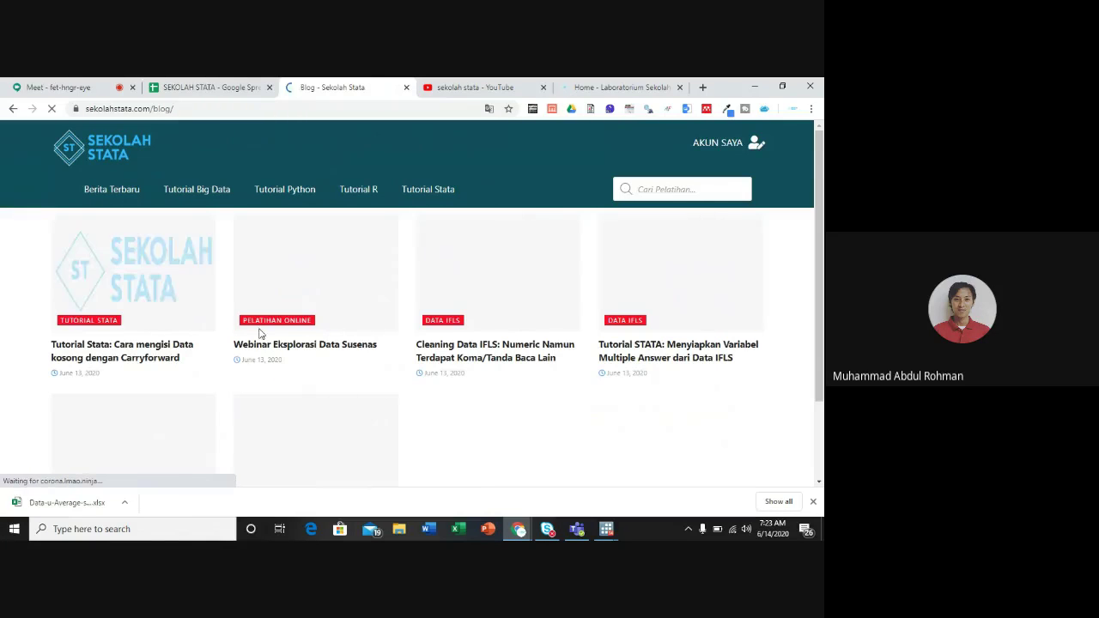
{"action": "left_click", "coordinate": [122, 347]}
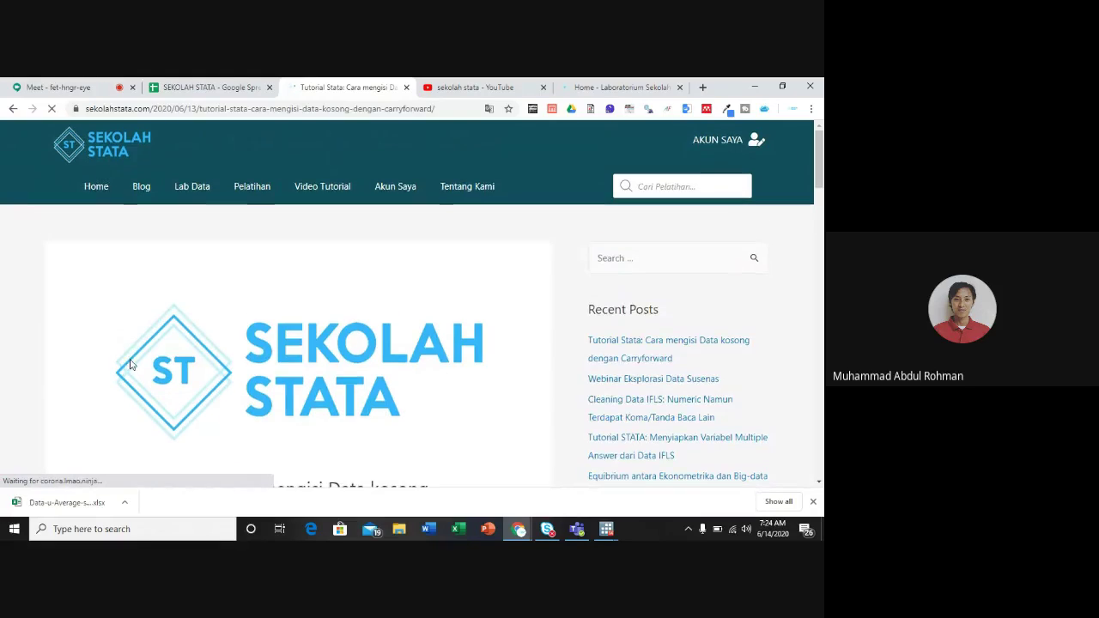
{"action": "scroll", "coordinate": [131, 365], "scroll_direction": "down", "scroll_amount": 15}
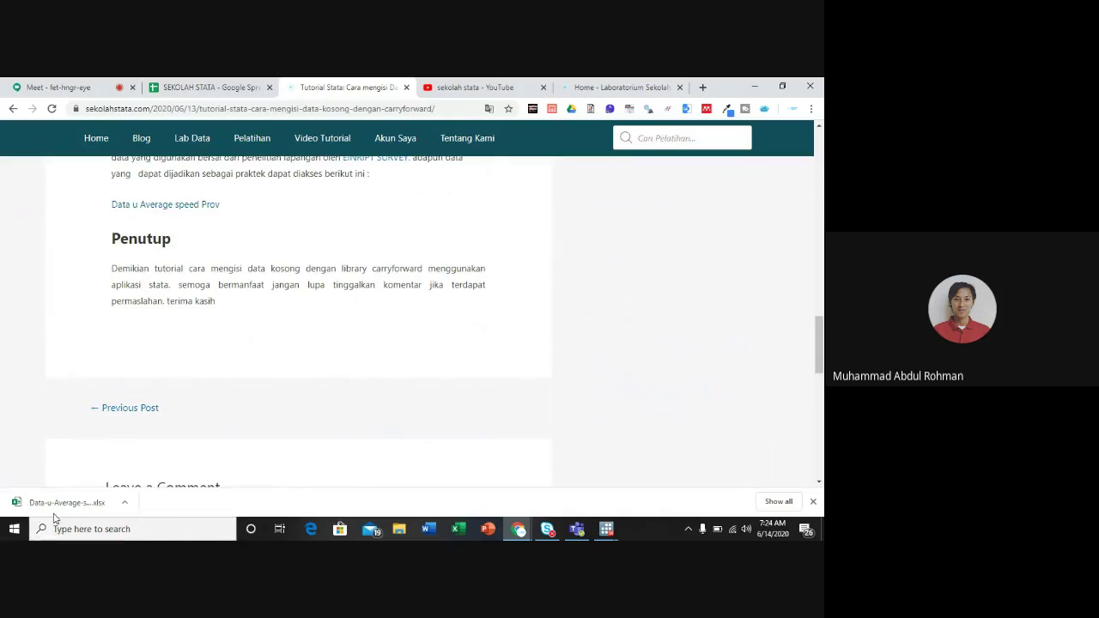
Step: Bring Stata to the front, run clear to empty memory, and show the File > Import formats
{"action": "left_click", "coordinate": [610, 533]}
{"action": "left_click", "coordinate": [475, 481]}
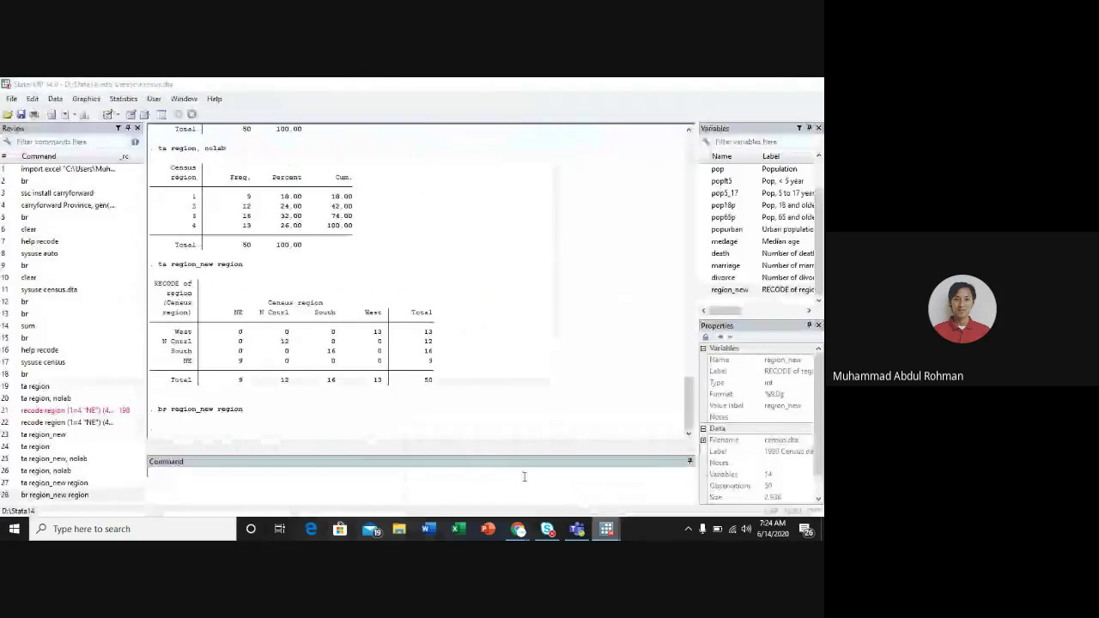
{"action": "type", "text": "clear"}
{"action": "key", "text": "Return"}
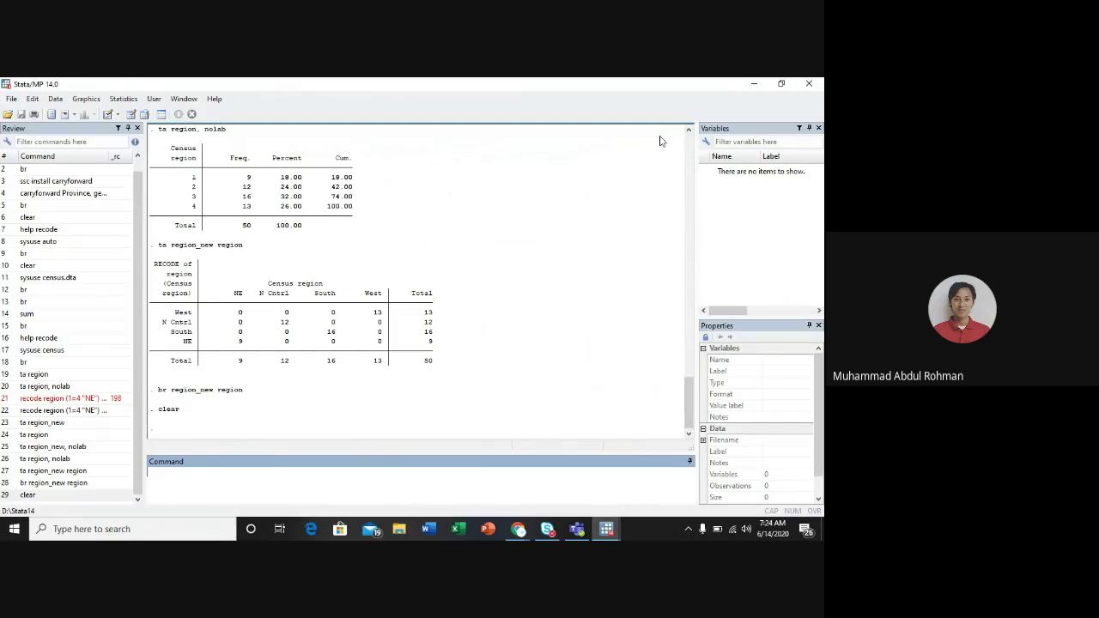
{"action": "left_click", "coordinate": [11, 100]}
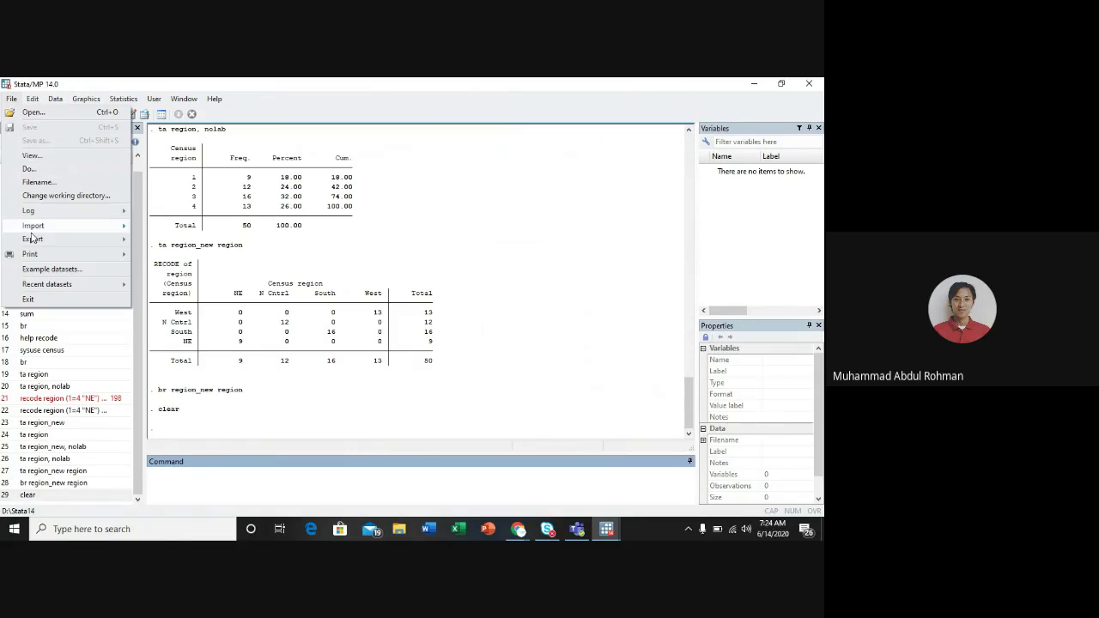
{"action": "mouse_move", "coordinate": [35, 226]}
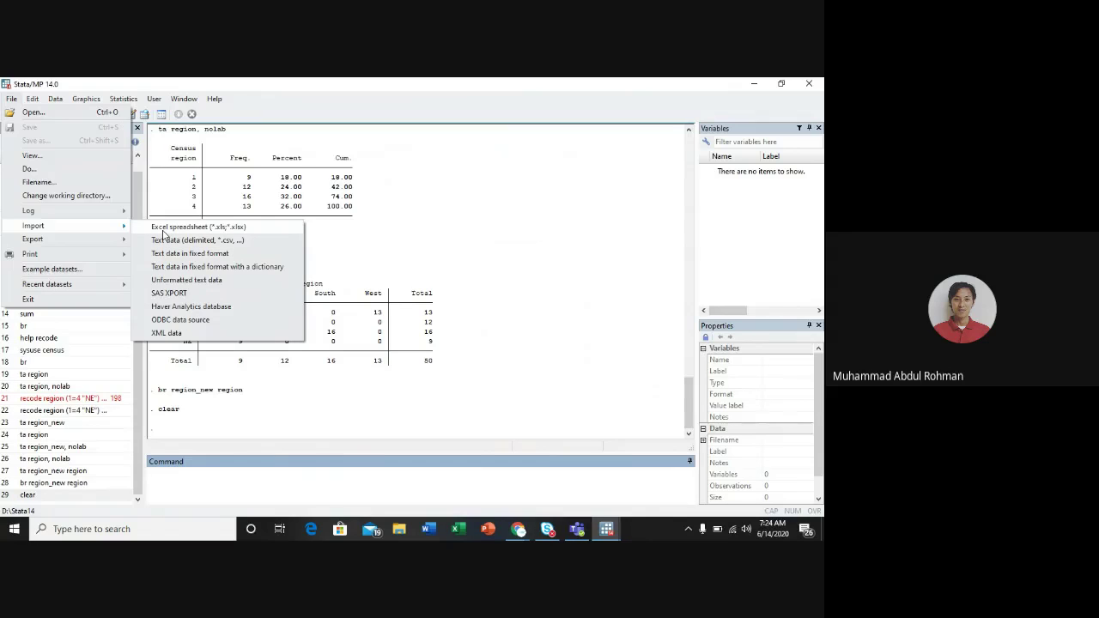
Step: Start an Excel import of 'Data u Average speed Prov' from Downloads and check its Sheet1 worksheet
{"action": "left_click", "coordinate": [163, 228]}
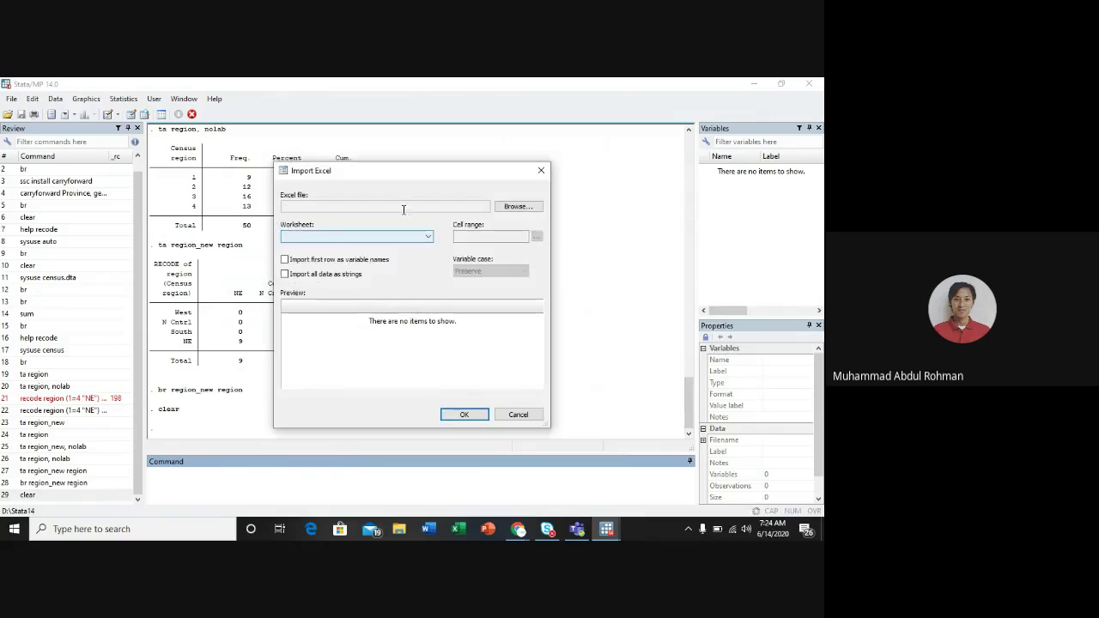
{"action": "left_click", "coordinate": [507, 208]}
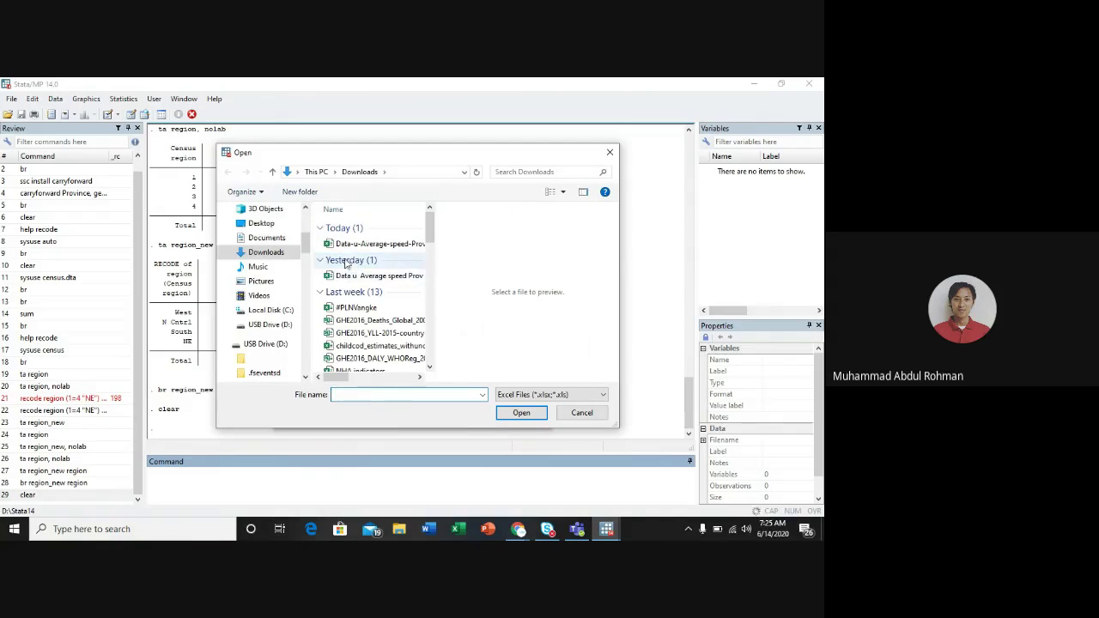
{"action": "left_click", "coordinate": [342, 278]}
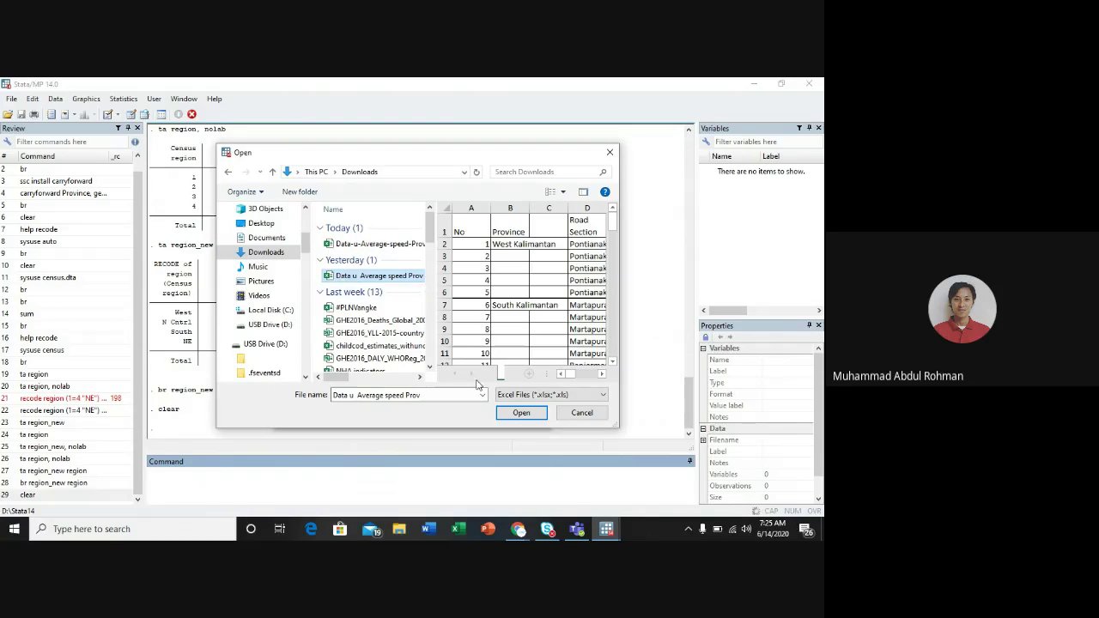
{"action": "left_click", "coordinate": [520, 412]}
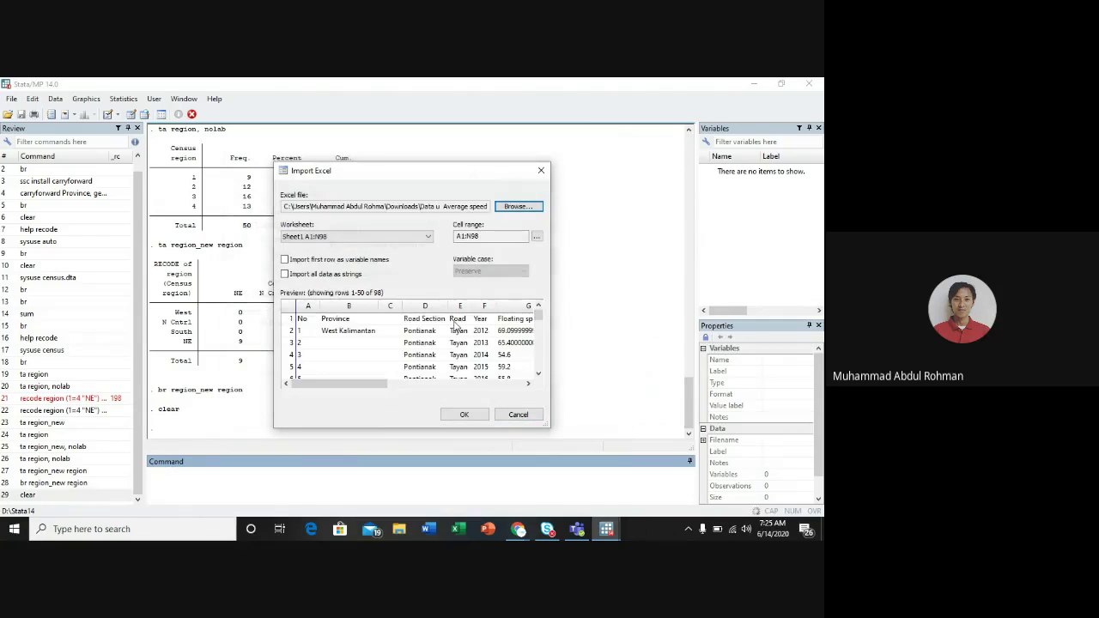
{"action": "scroll", "coordinate": [458, 329], "scroll_direction": "down", "scroll_amount": 5}
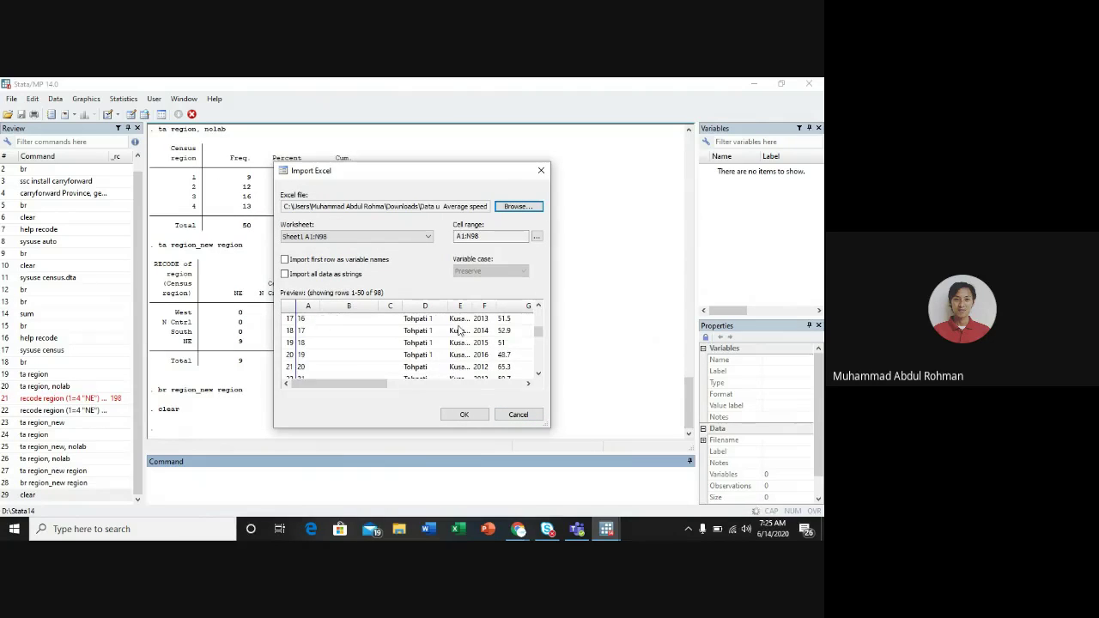
{"action": "scroll", "coordinate": [459, 331], "scroll_direction": "up", "scroll_amount": 5}
{"action": "scroll", "coordinate": [416, 345], "scroll_direction": "down", "scroll_amount": 10}
{"action": "scroll", "coordinate": [415, 345], "scroll_direction": "up", "scroll_amount": 10}
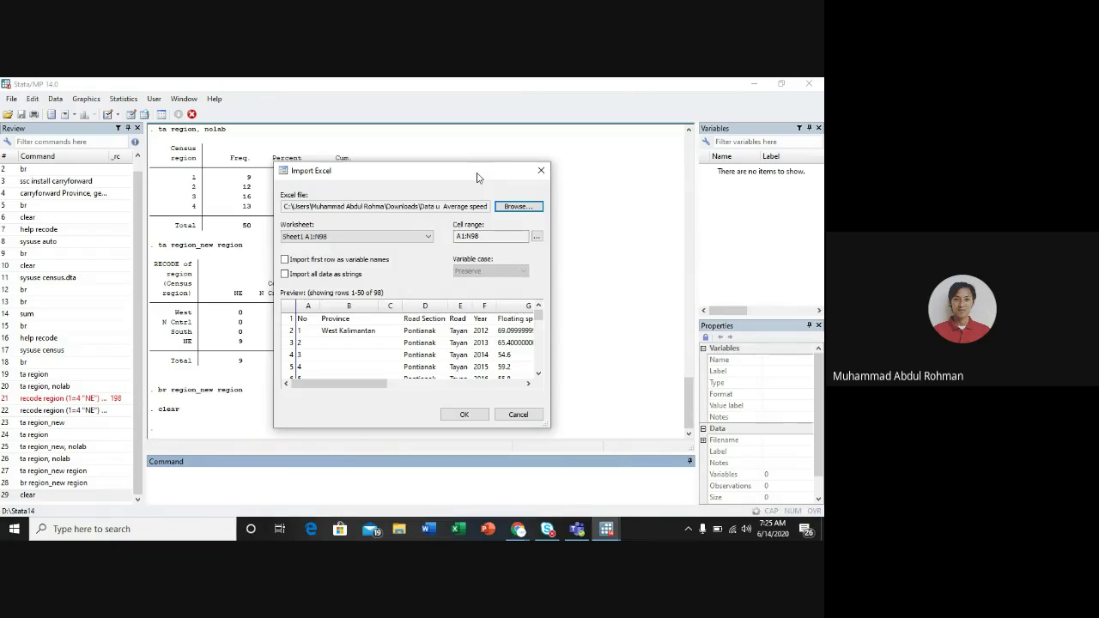
{"action": "left_click", "coordinate": [405, 237]}
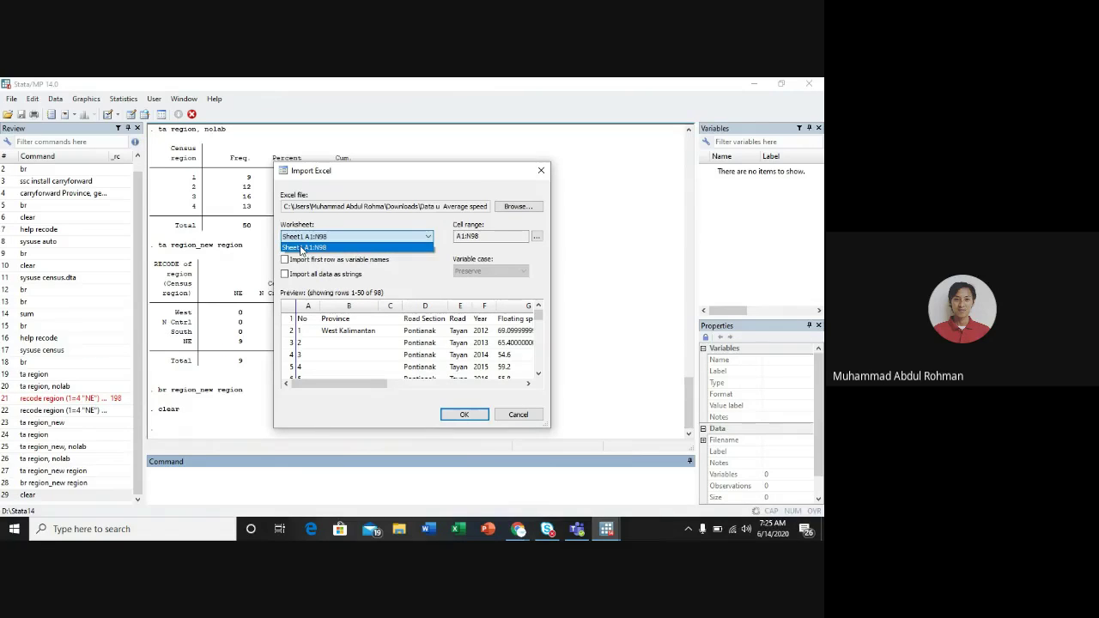
Step: Keep Sheet1 A1:N98, import the first row as variable names, and leave the cell range unchanged
{"action": "left_click", "coordinate": [300, 248]}
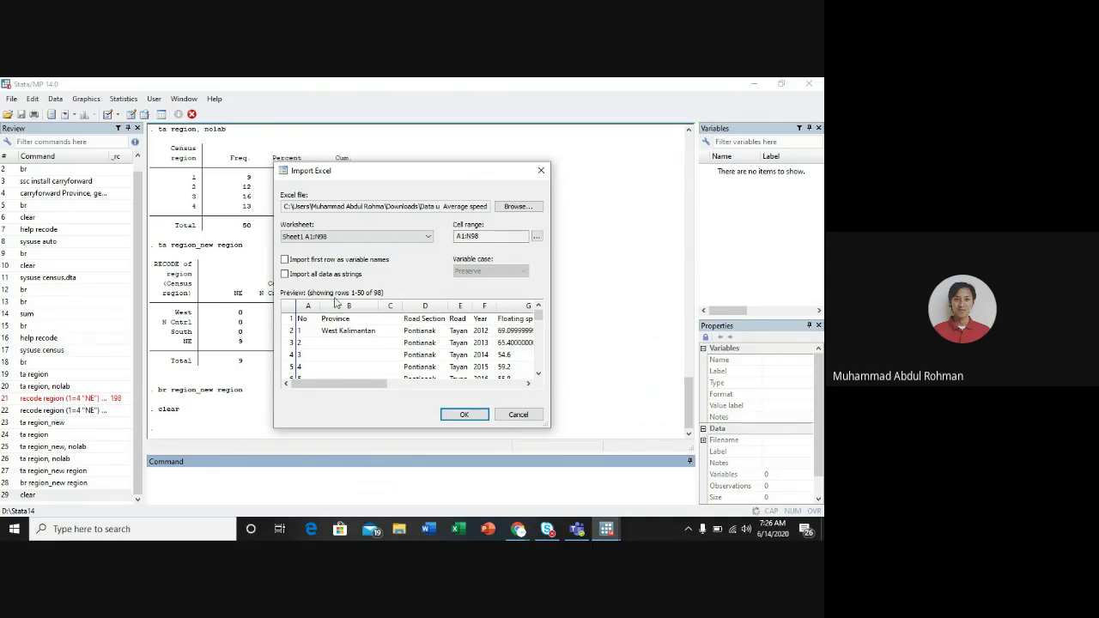
{"action": "left_click", "coordinate": [284, 259]}
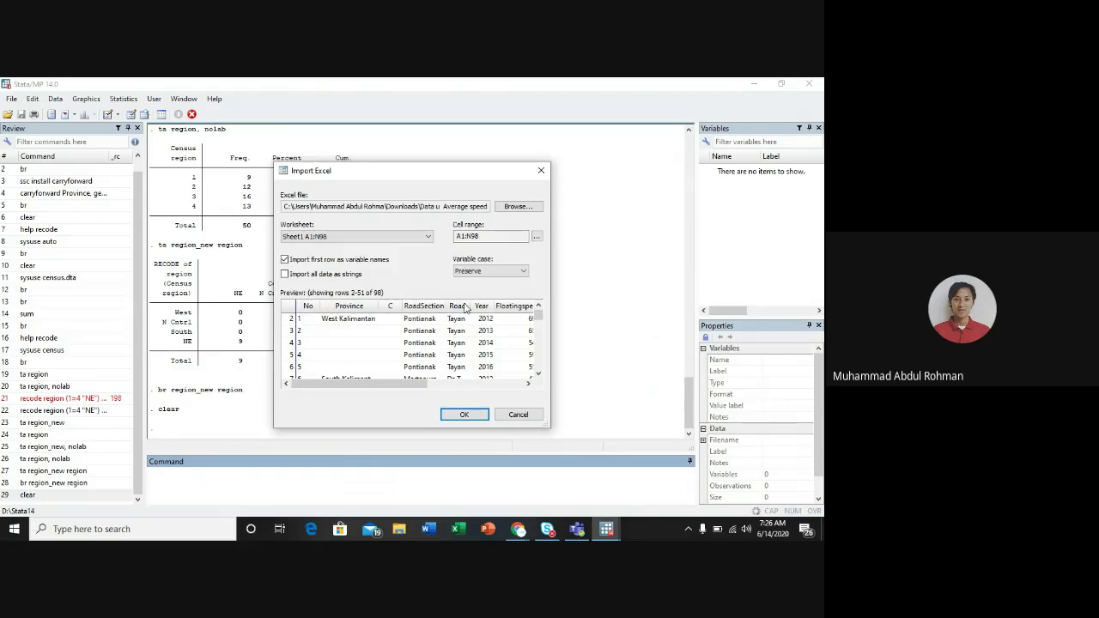
{"action": "left_click", "coordinate": [537, 239]}
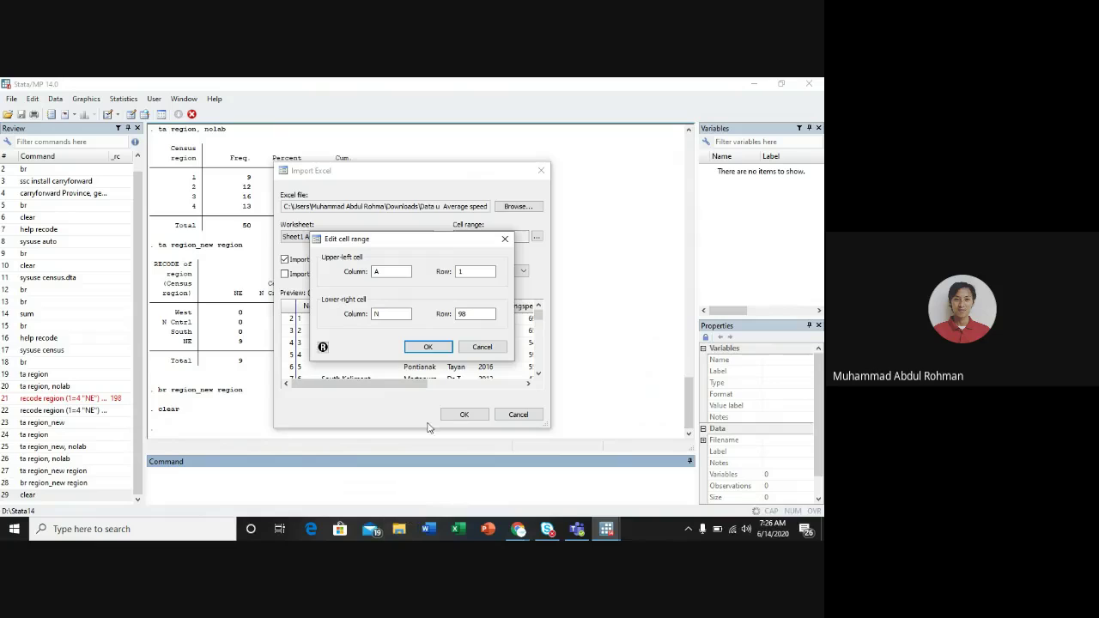
{"action": "left_click", "coordinate": [483, 347]}
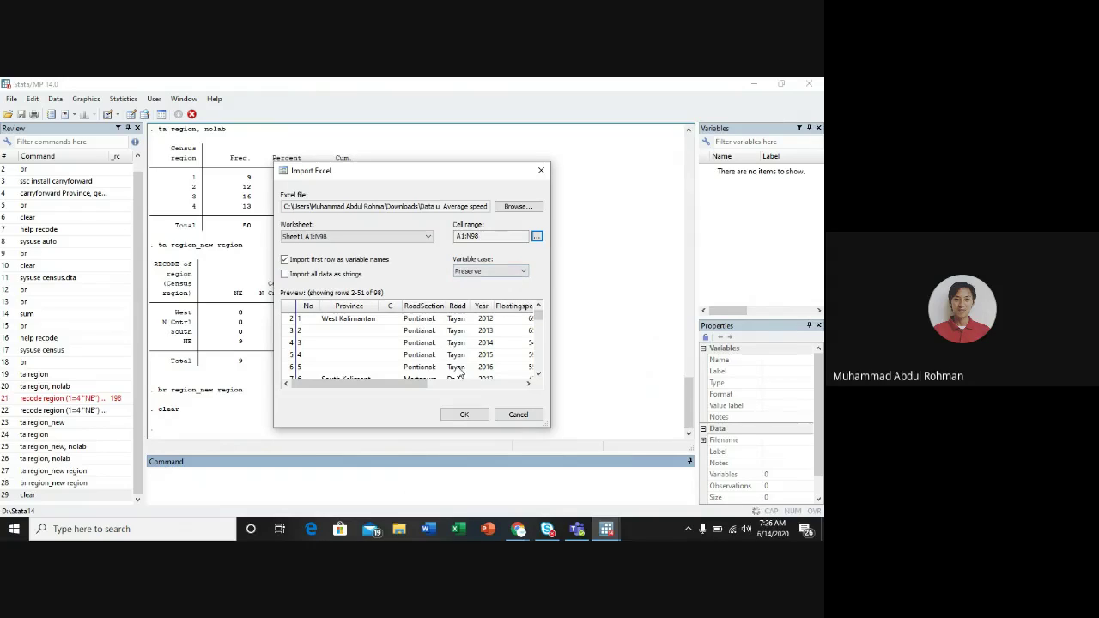
Step: Run the Excel import, loading 14 variables and 97 observations, then bring up Chrome's window previews
{"action": "left_click", "coordinate": [468, 416]}
{"action": "scroll", "coordinate": [736, 279], "scroll_direction": "down", "scroll_amount": 1}
{"action": "scroll", "coordinate": [737, 278], "scroll_direction": "up", "scroll_amount": 1}
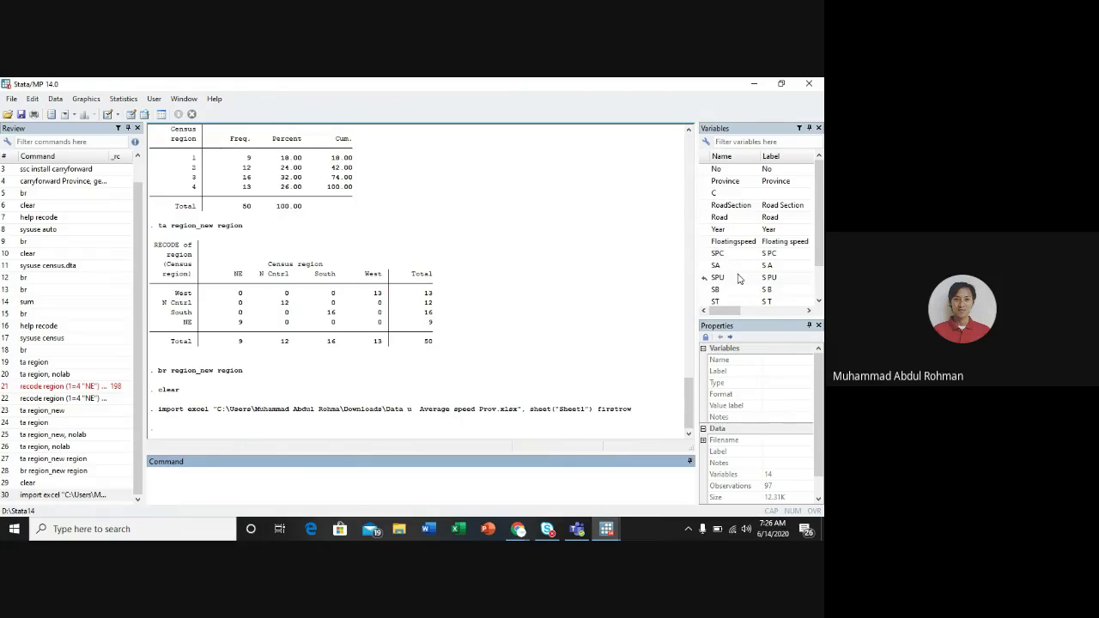
{"action": "scroll", "coordinate": [739, 279], "scroll_direction": "down", "scroll_amount": 1}
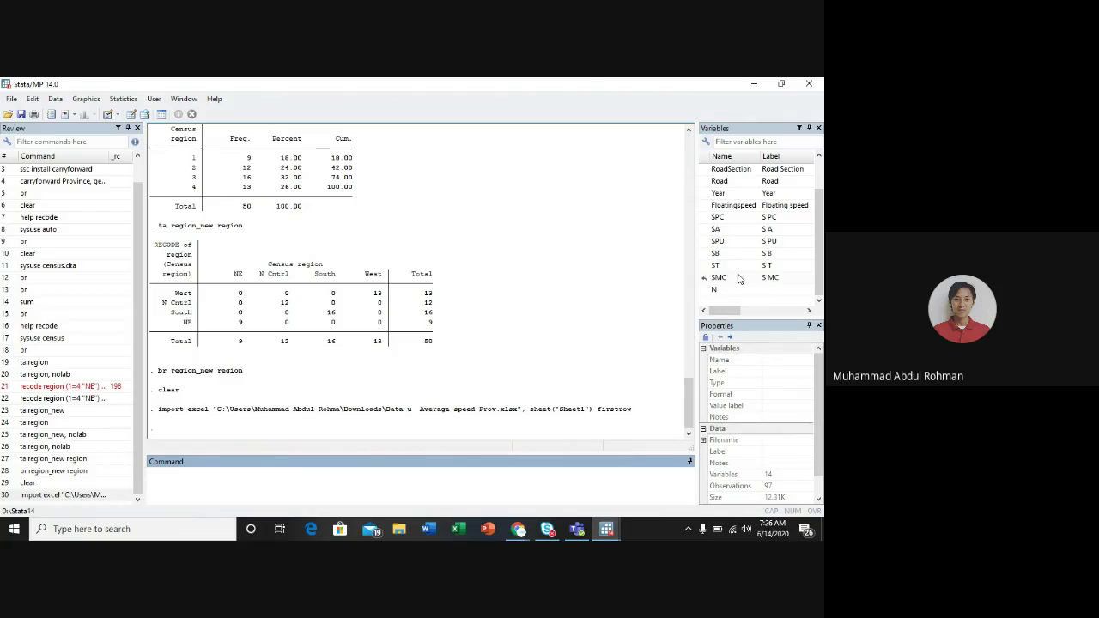
{"action": "left_click", "coordinate": [519, 529]}
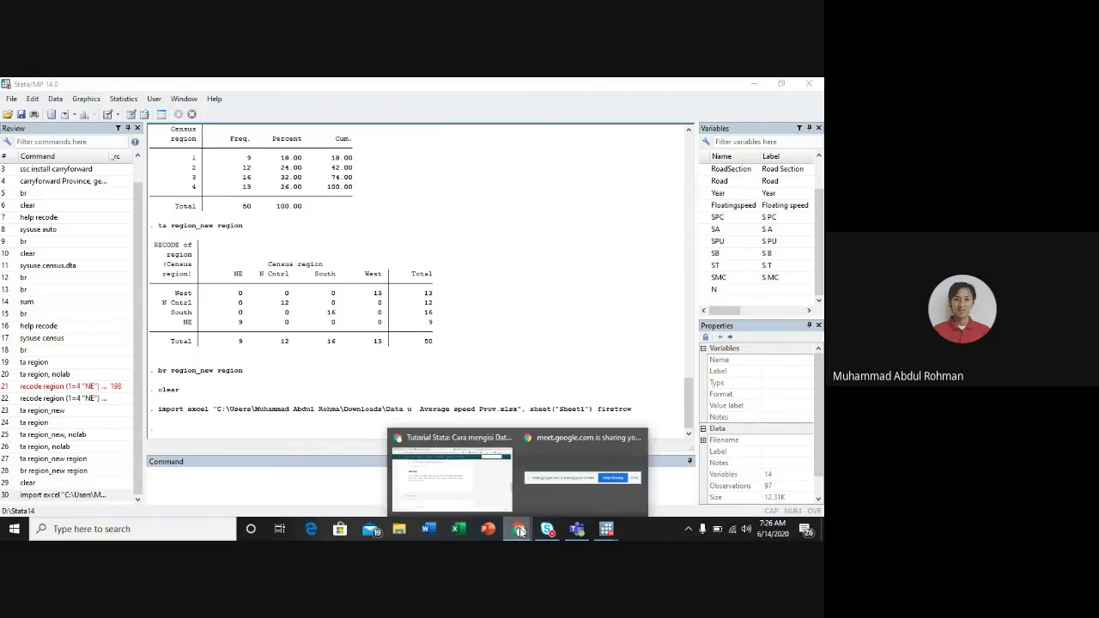
Step: Switch to the Sekolah Stata page and open the Data Community Mobility Reports Covid-19 article from Publikasi Data
{"action": "left_click", "coordinate": [501, 474]}
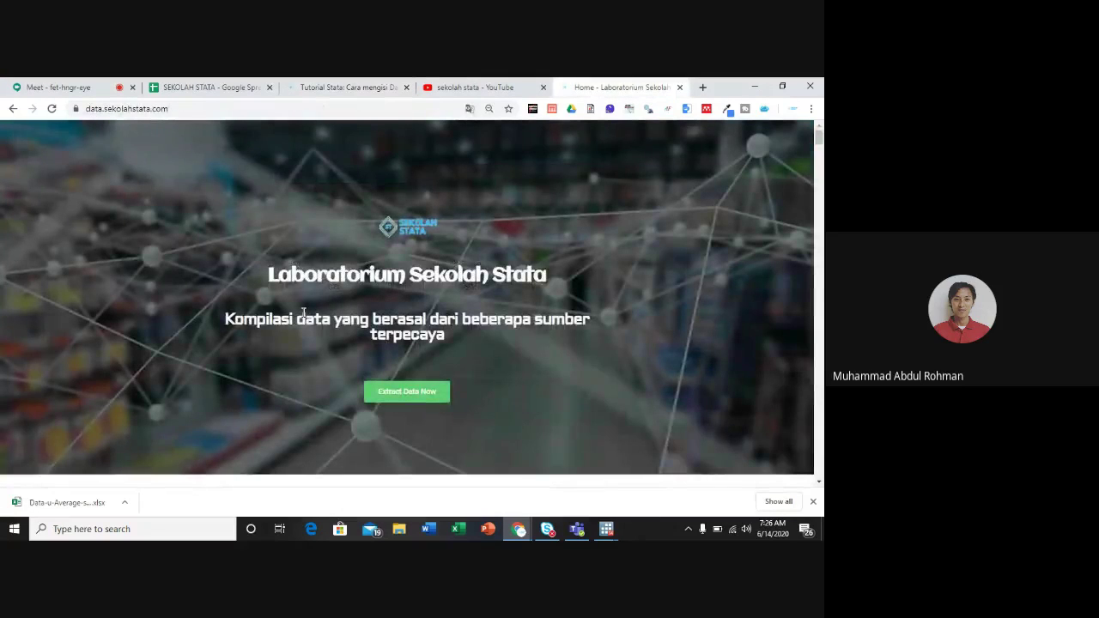
{"action": "scroll", "coordinate": [303, 318], "scroll_direction": "down", "scroll_amount": 5}
{"action": "scroll", "coordinate": [302, 317], "scroll_direction": "down", "scroll_amount": 8}
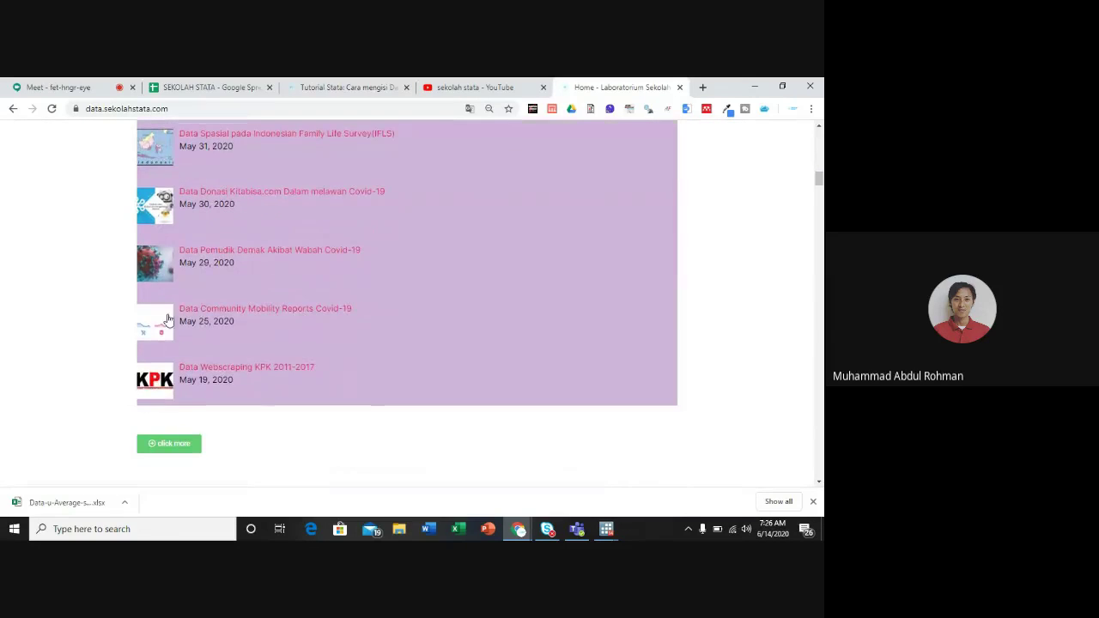
{"action": "left_click", "coordinate": [217, 311]}
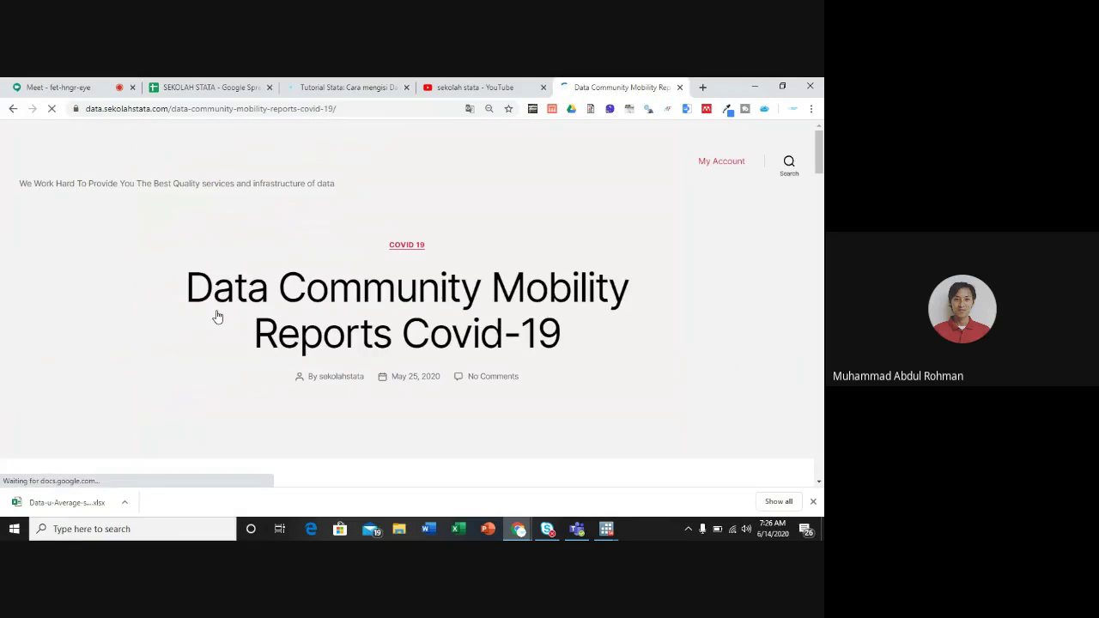
{"action": "scroll", "coordinate": [217, 317], "scroll_direction": "down", "scroll_amount": 2}
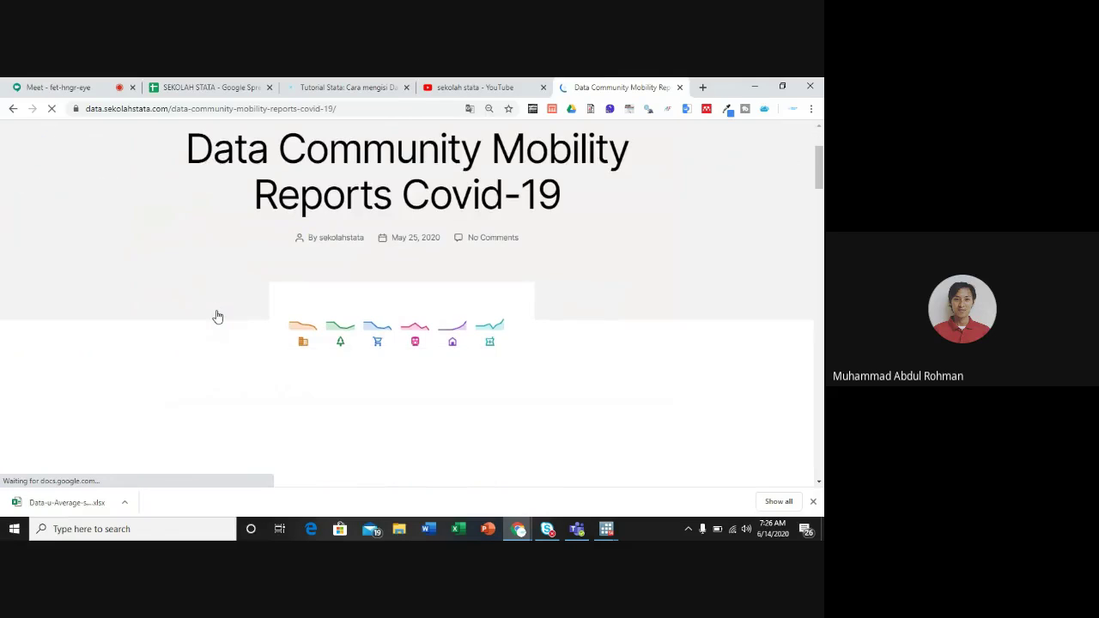
{"action": "scroll", "coordinate": [217, 317], "scroll_direction": "down", "scroll_amount": 2}
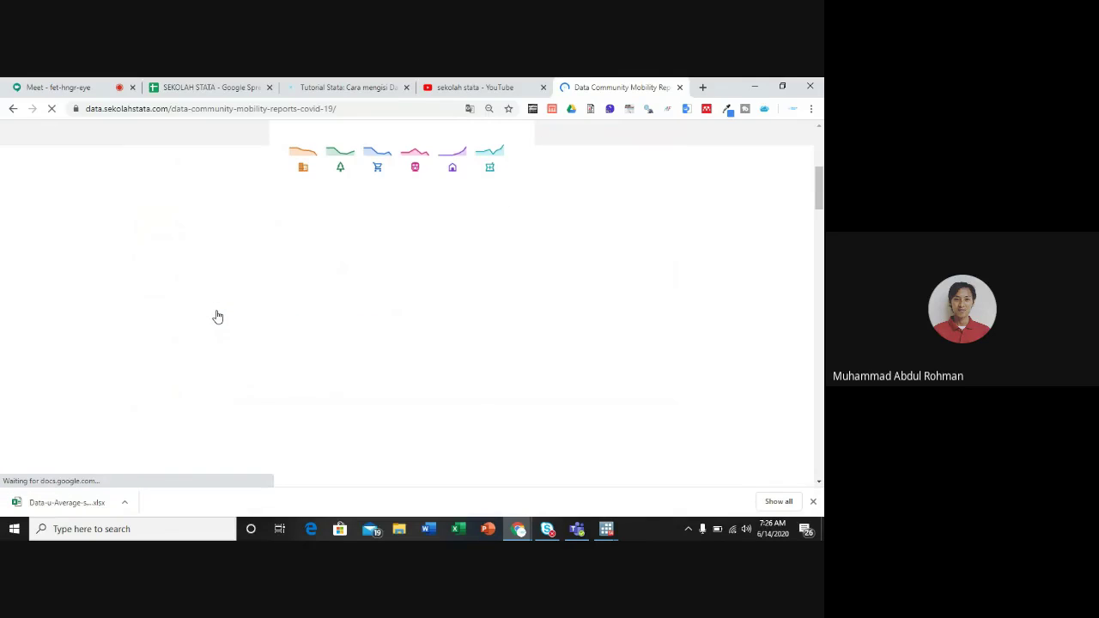
{"action": "scroll", "coordinate": [217, 316], "scroll_direction": "down", "scroll_amount": 3}
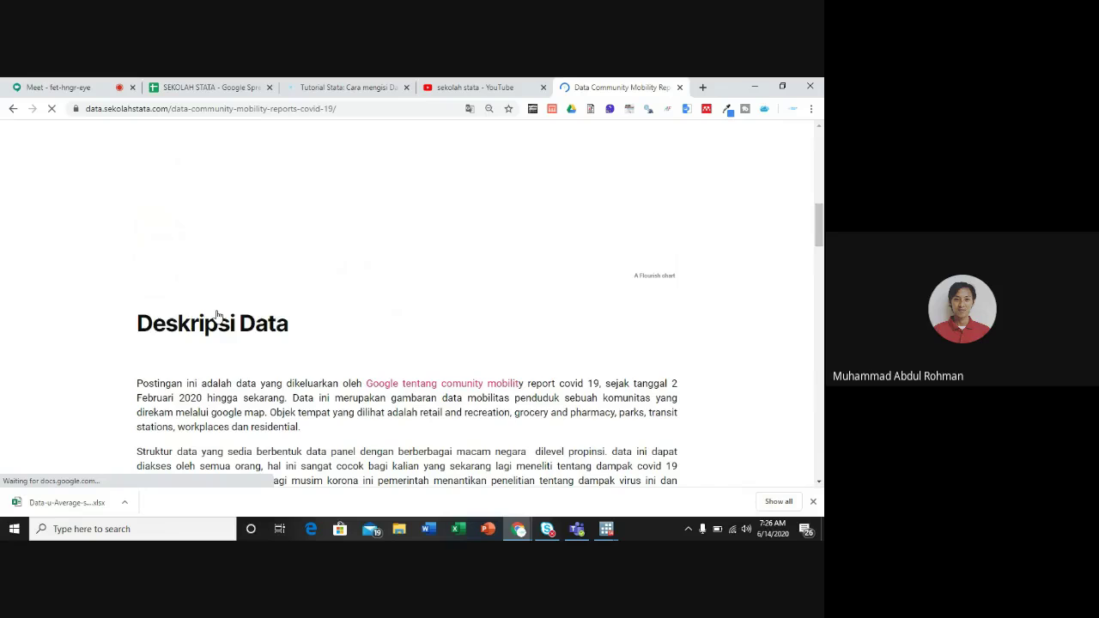
{"action": "scroll", "coordinate": [356, 232], "scroll_direction": "down", "scroll_amount": 5}
Step: Log in to Sekolah Stata by entering the student account username and using its saved password
{"action": "double_click", "coordinate": [317, 224]}
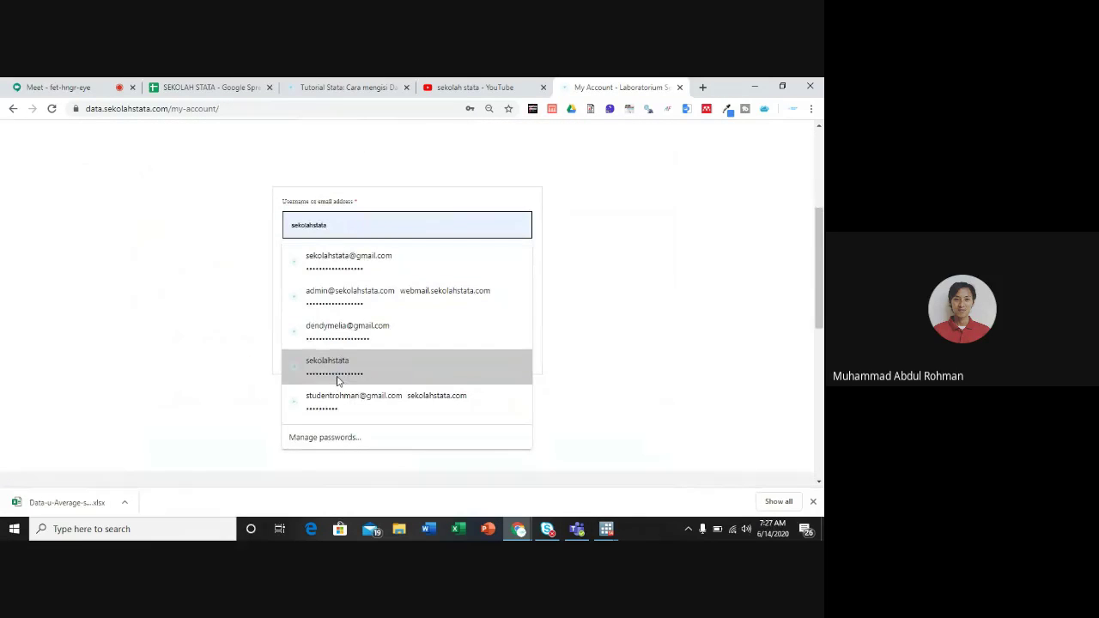
{"action": "left_click", "coordinate": [348, 257]}
{"action": "double_click", "coordinate": [321, 225]}
{"action": "key", "text": "BackSpace"}
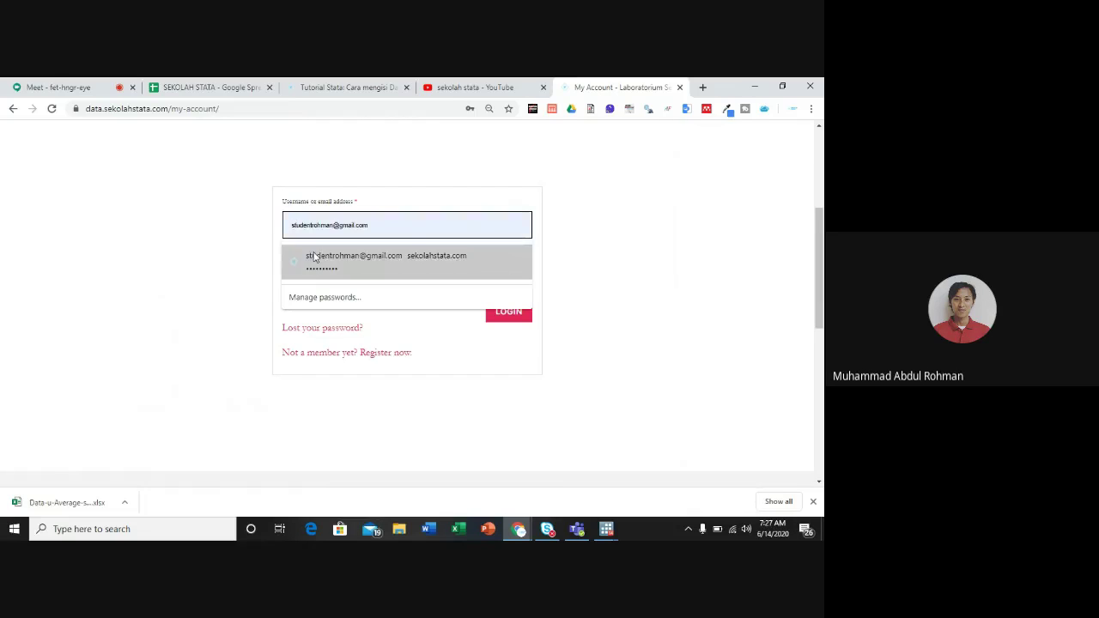
{"action": "left_click", "coordinate": [314, 256]}
{"action": "left_click", "coordinate": [498, 313]}
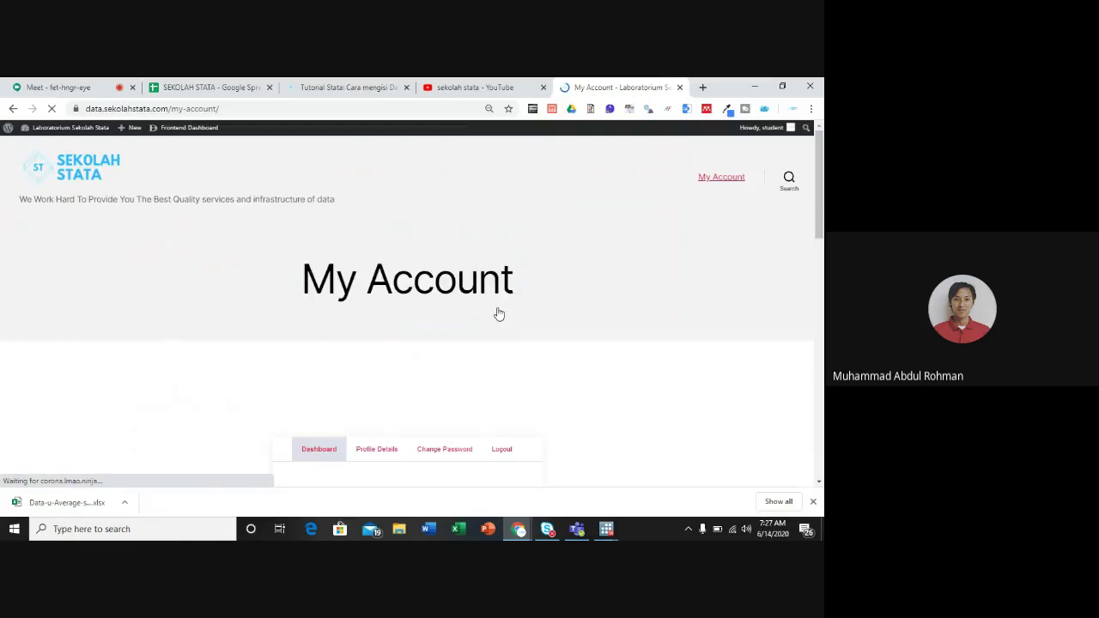
Step: Reopen the Data Community Mobility Reports Covid-19 article
{"action": "scroll", "coordinate": [498, 314], "scroll_direction": "down", "scroll_amount": 15}
{"action": "scroll", "coordinate": [497, 314], "scroll_direction": "up", "scroll_amount": 3}
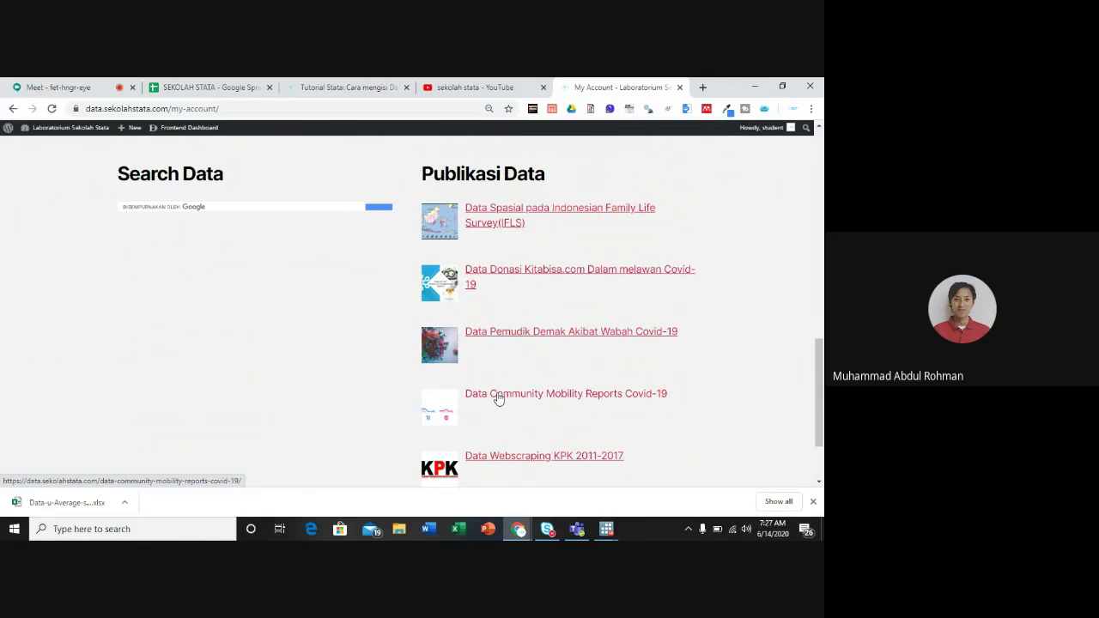
{"action": "left_click", "coordinate": [498, 394]}
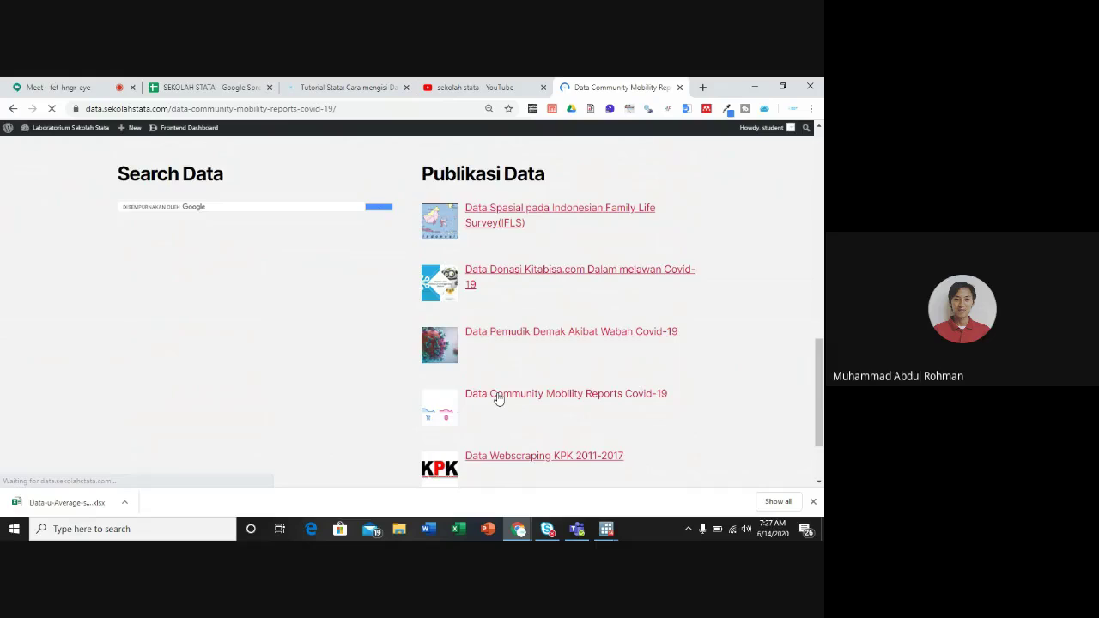
Step: Download Global_Mobility_Report.csv (33.97 MB) from the article and open it from the download shelf
{"action": "scroll", "coordinate": [415, 383], "scroll_direction": "down", "scroll_amount": 10}
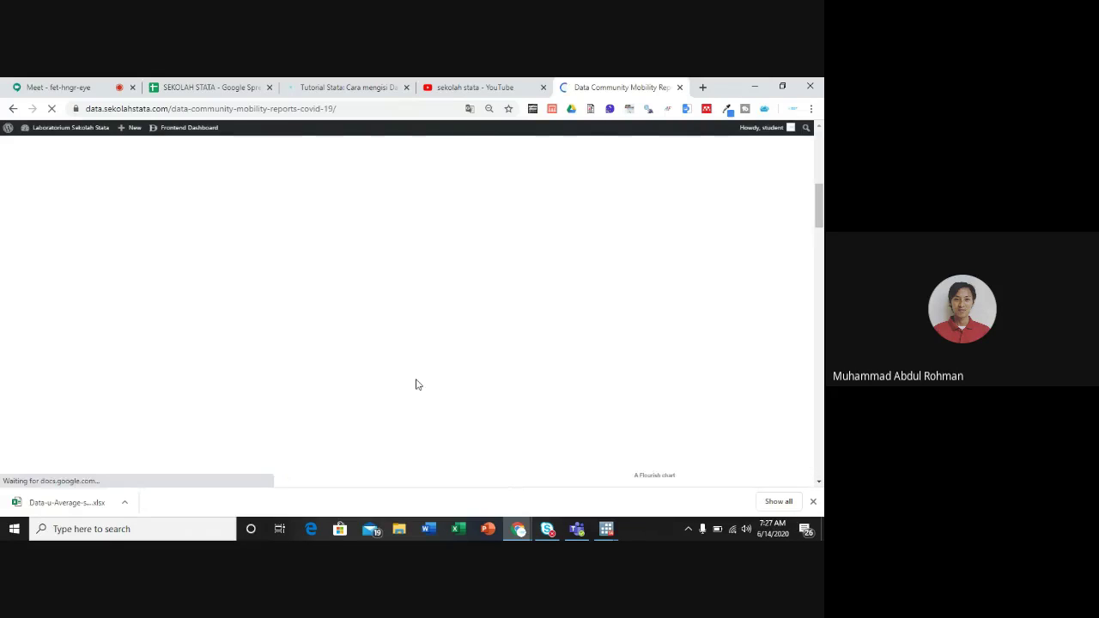
{"action": "scroll", "coordinate": [415, 383], "scroll_direction": "down", "scroll_amount": 10}
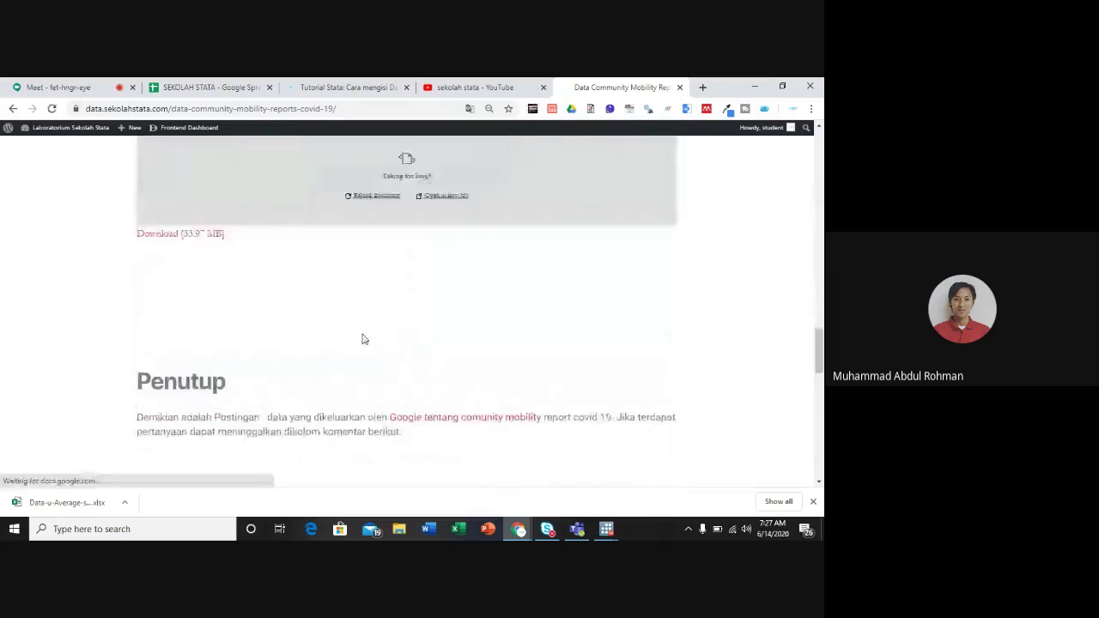
{"action": "left_click", "coordinate": [176, 225]}
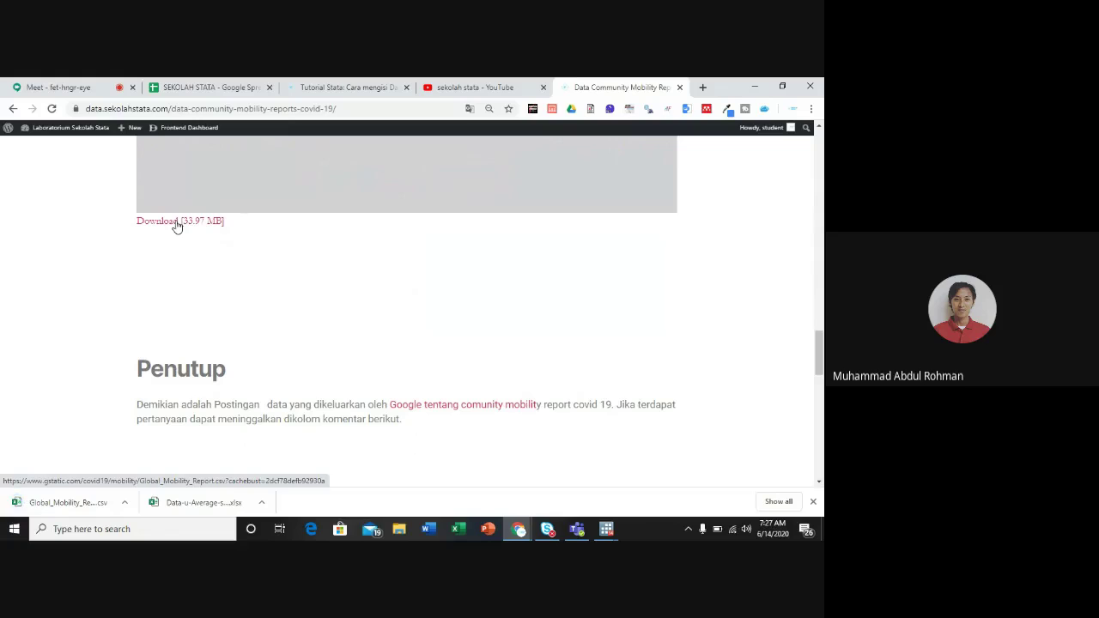
{"action": "left_click", "coordinate": [71, 506]}
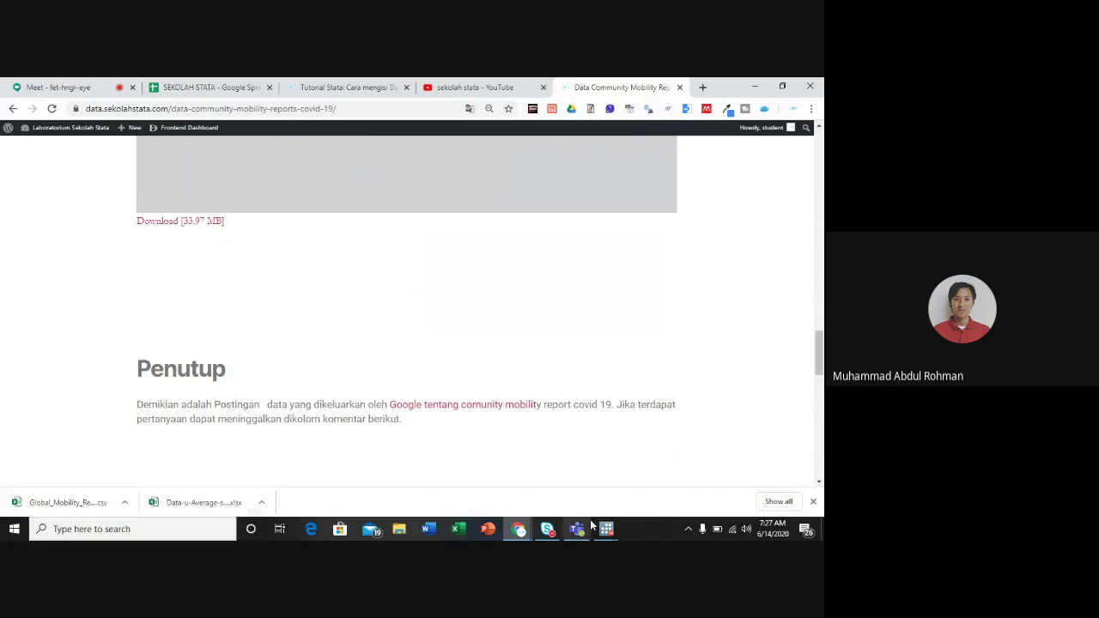
Step: Switch back to Stata and look through the File import options without choosing one
{"action": "mouse_move", "coordinate": [610, 531]}
{"action": "left_click", "coordinate": [480, 490]}
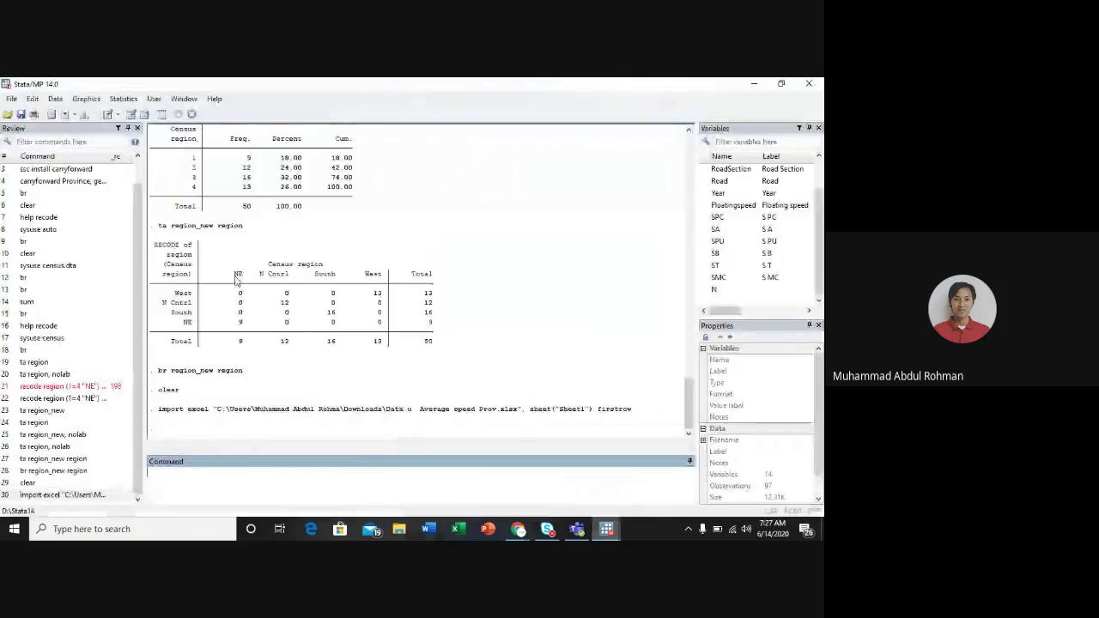
{"action": "left_click", "coordinate": [10, 98]}
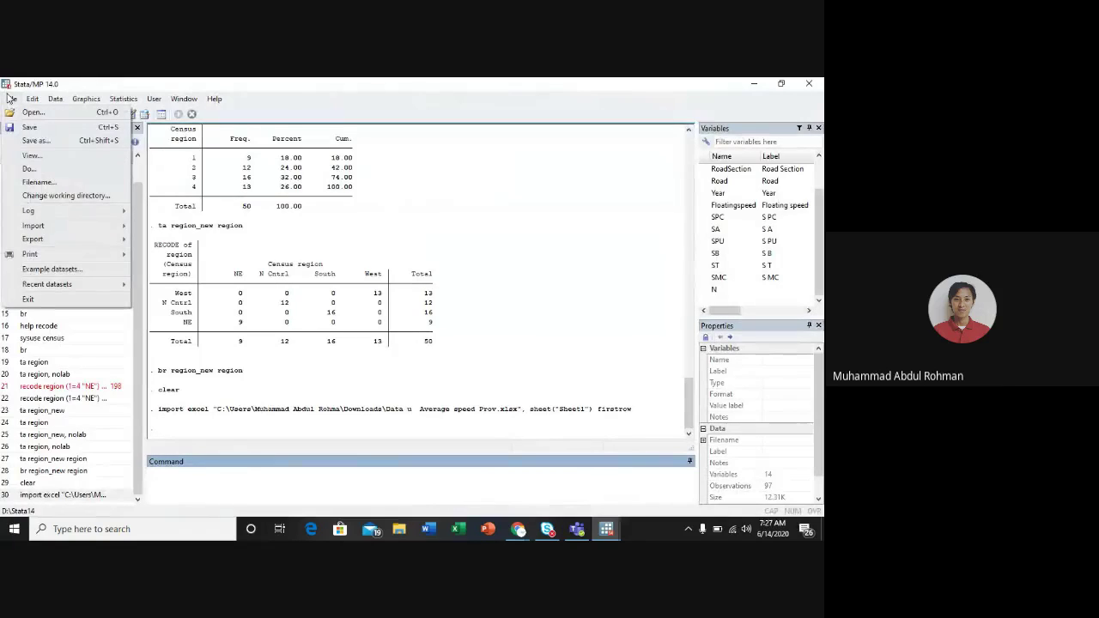
{"action": "mouse_move", "coordinate": [72, 234]}
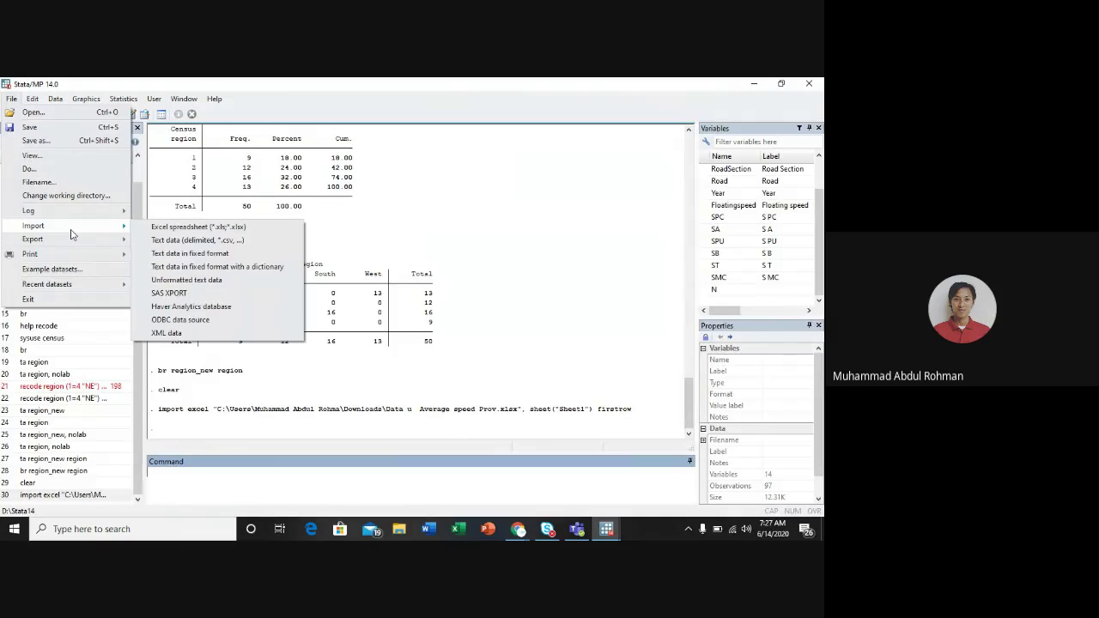
{"action": "left_click", "coordinate": [243, 473]}
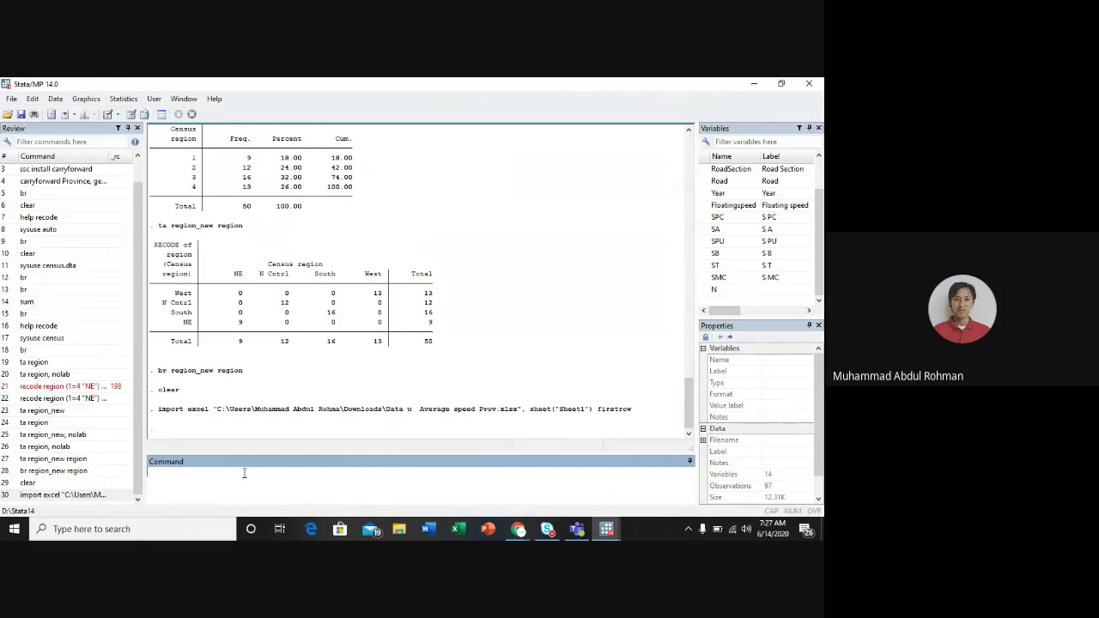
Step: Rerun the earlier Excel import with the clear option, then clear memory
{"action": "left_click", "coordinate": [88, 495]}
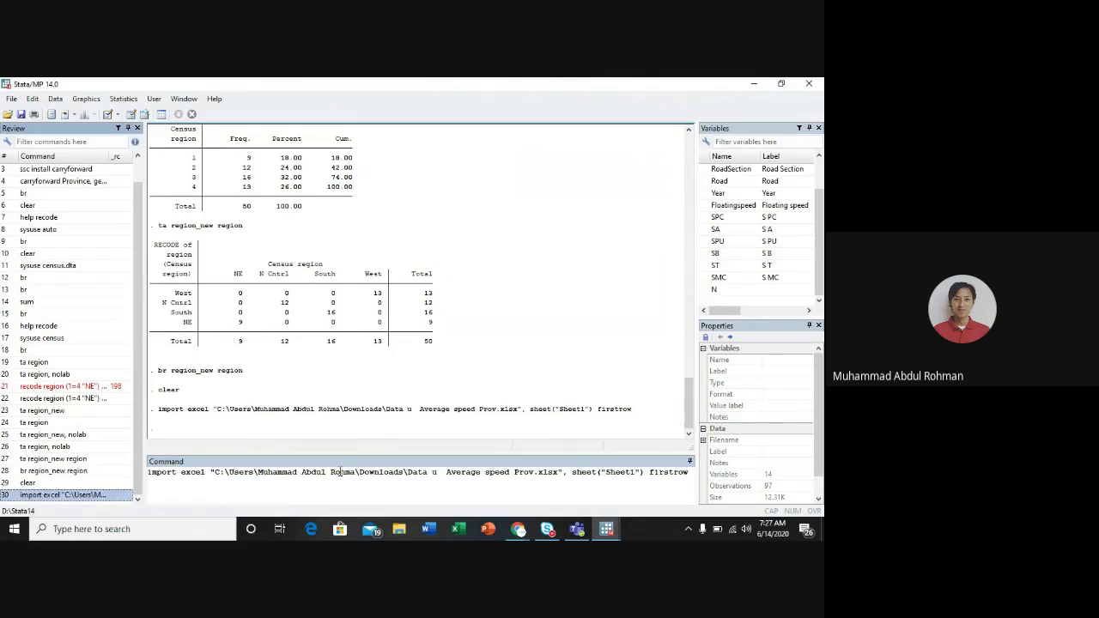
{"action": "left_click", "coordinate": [689, 473]}
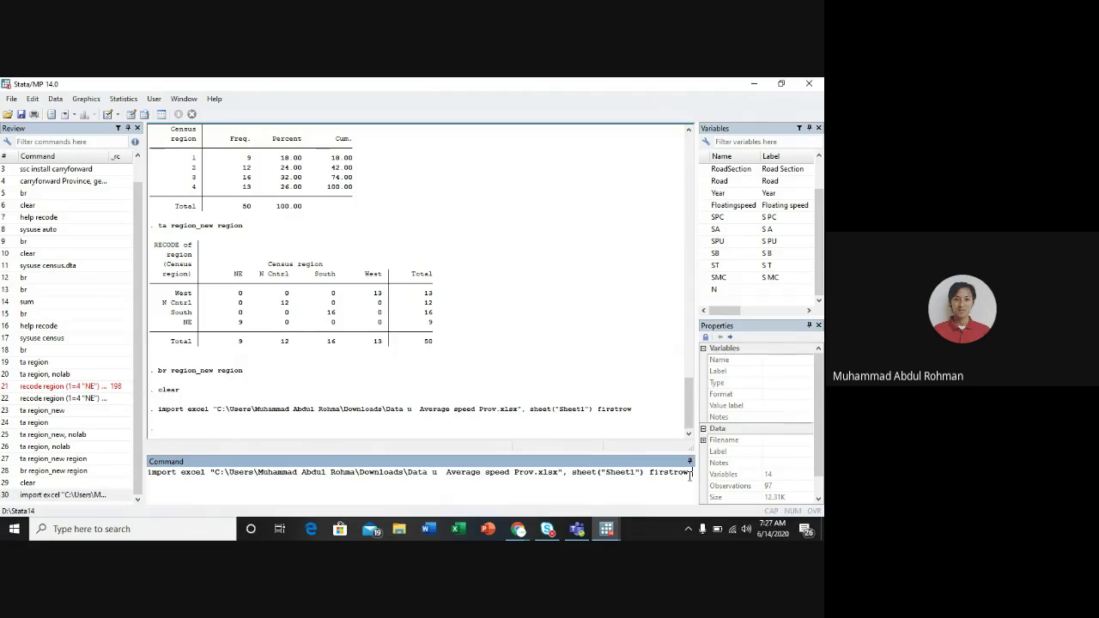
{"action": "type", "text": "clear"}
{"action": "key", "text": "Return"}
{"action": "type", "text": "clear"}
{"action": "key", "text": "Return"}
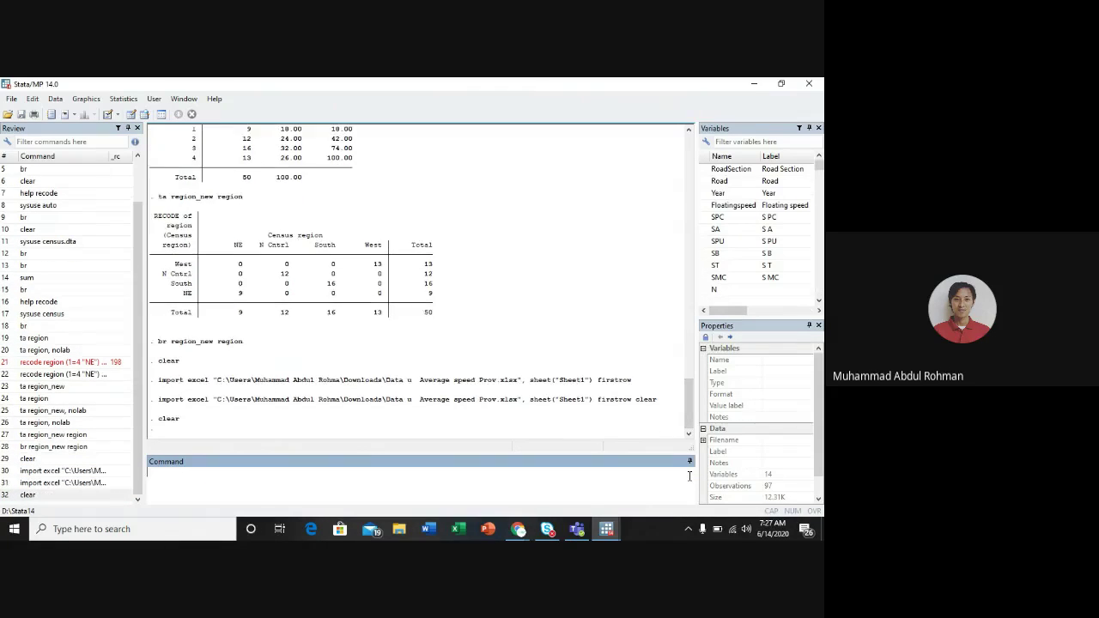
Step: Open the Import delimited text dialog from File > Import > Text data (delimited)
{"action": "left_click", "coordinate": [11, 99]}
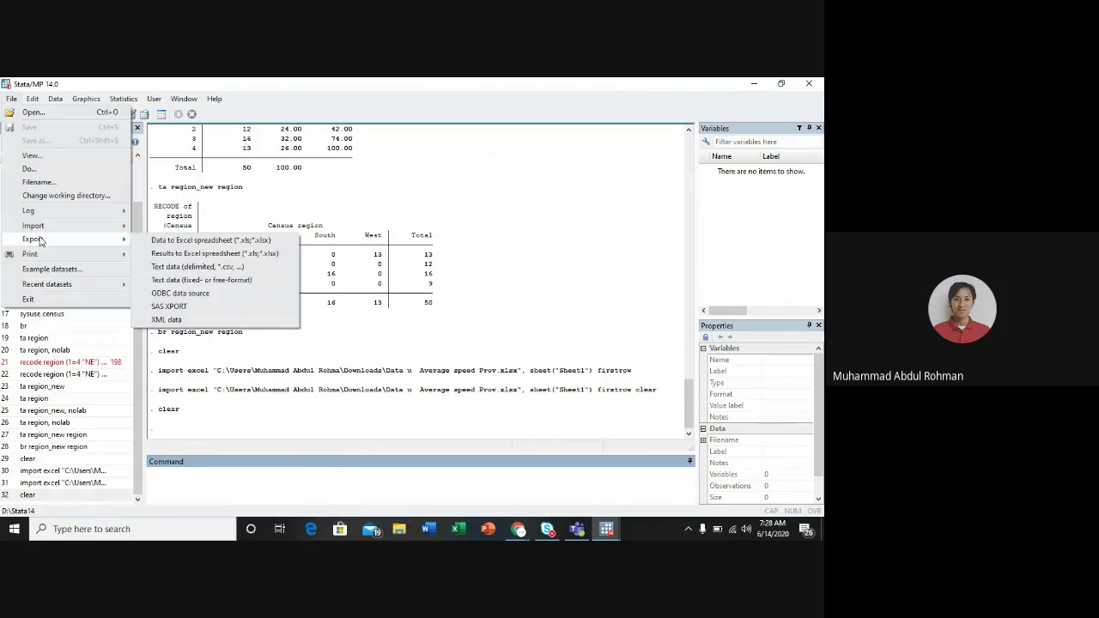
{"action": "mouse_move", "coordinate": [34, 225]}
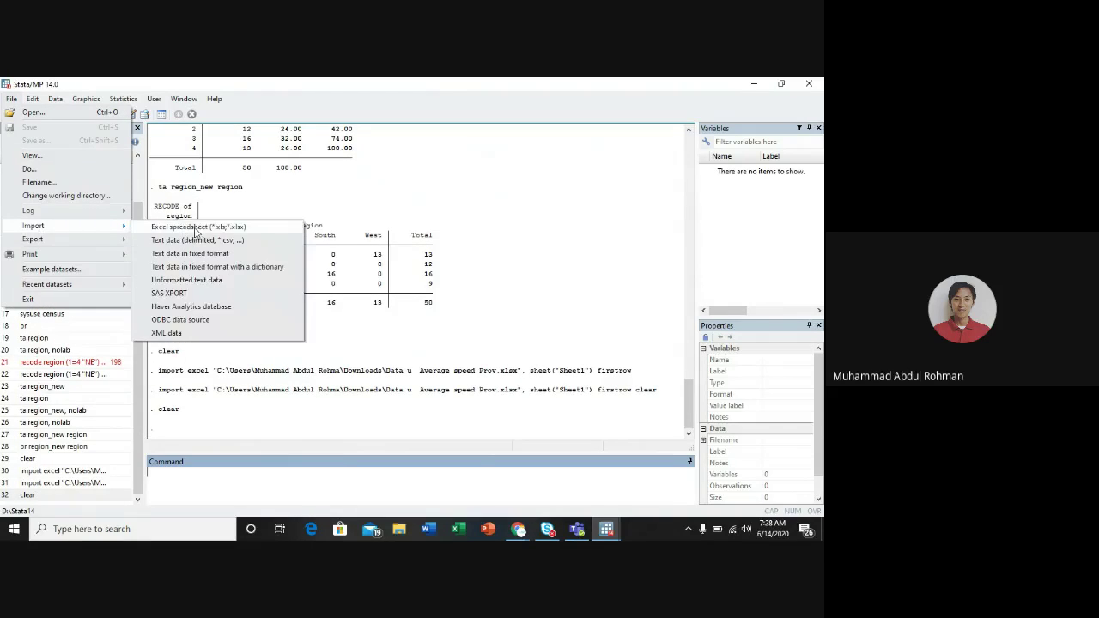
{"action": "left_click", "coordinate": [196, 242]}
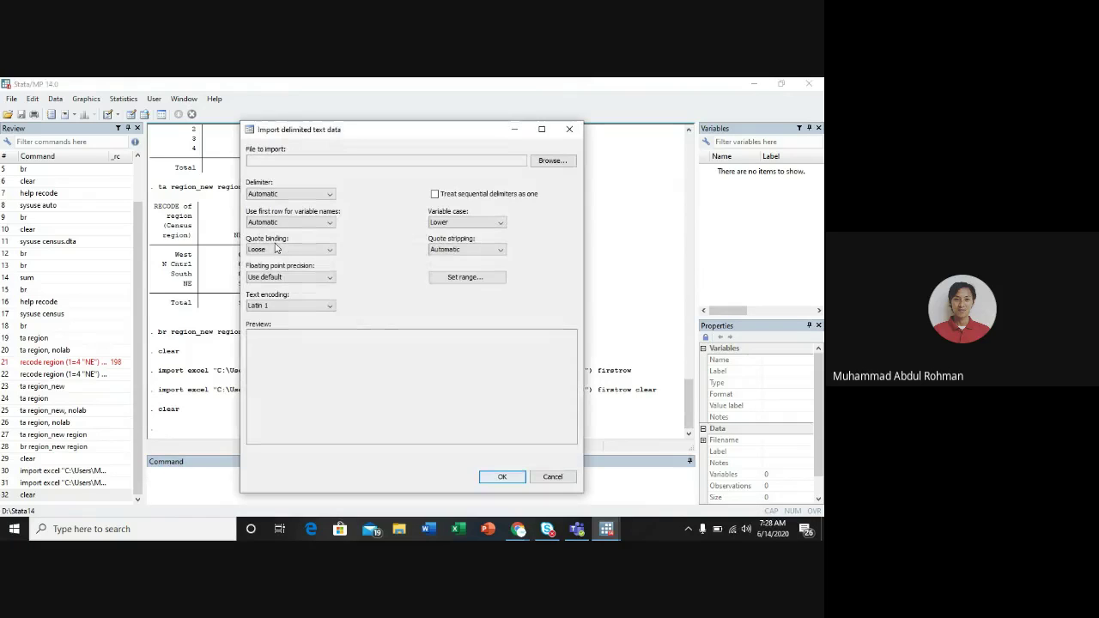
Step: Browse to Downloads and load Global_Mobility_Report.csv into the import dialog
{"action": "left_click", "coordinate": [543, 163]}
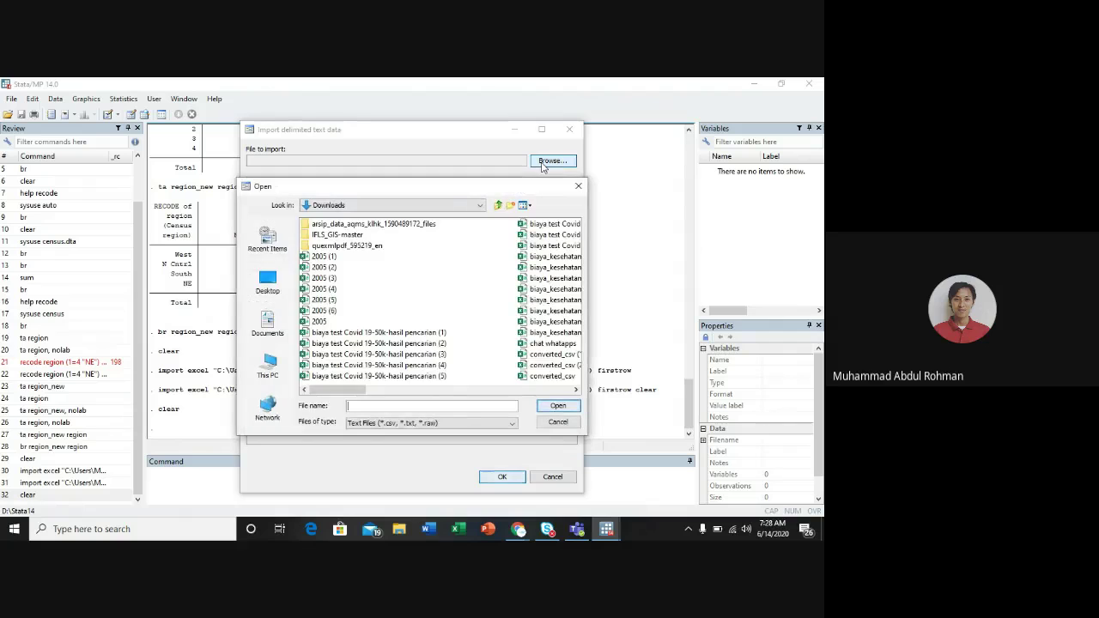
{"action": "left_click", "coordinate": [273, 361]}
{"action": "double_click", "coordinate": [332, 257]}
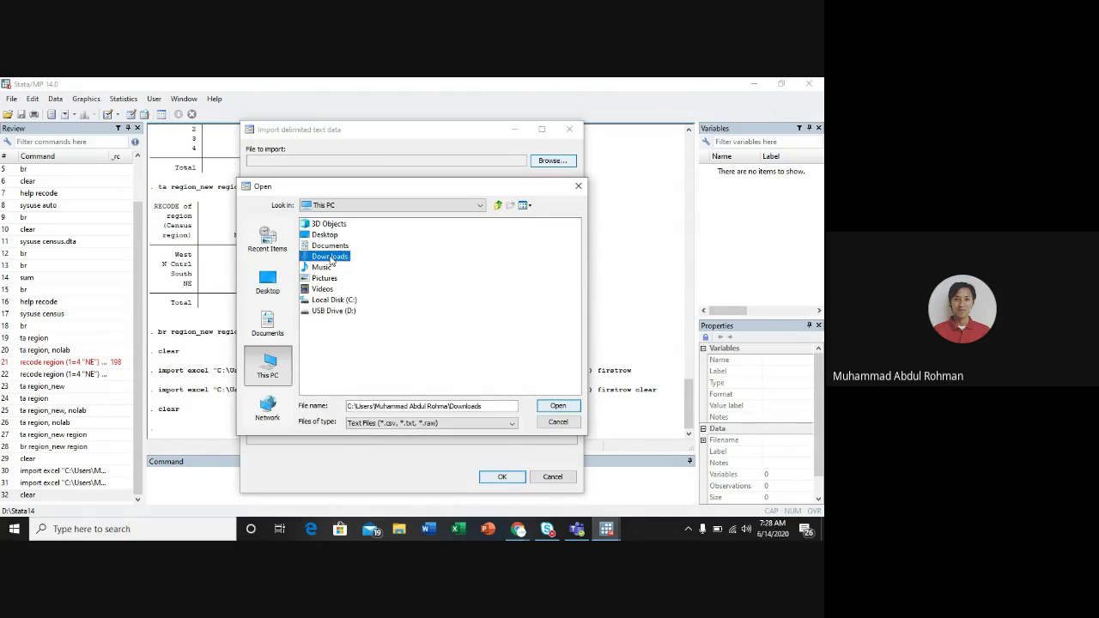
{"action": "scroll", "coordinate": [459, 319], "scroll_direction": "down", "scroll_amount": 5}
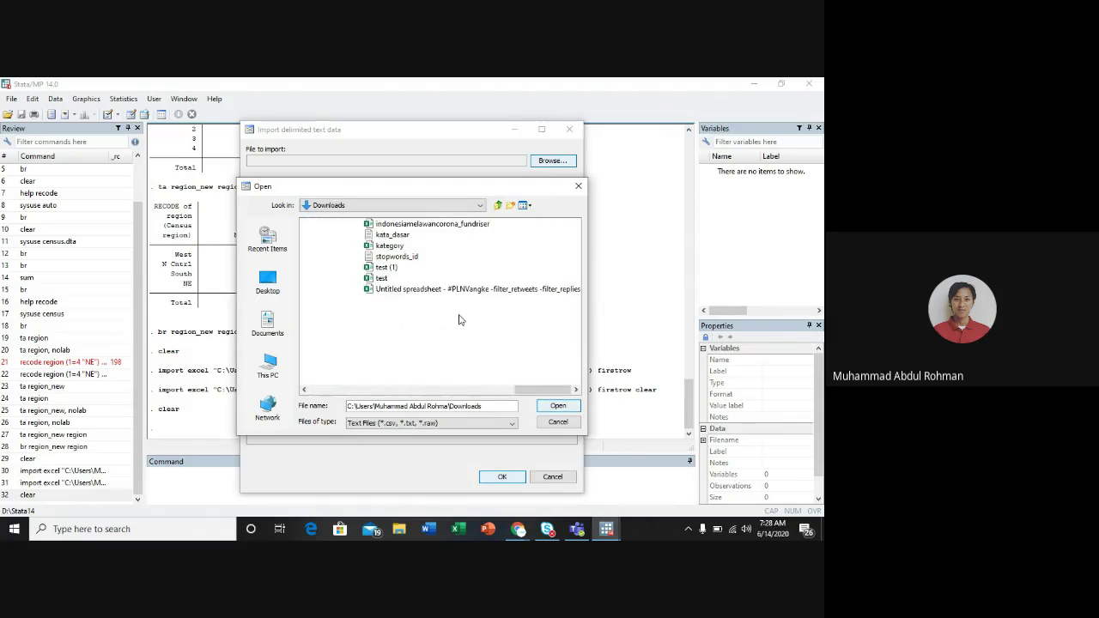
{"action": "scroll", "coordinate": [459, 319], "scroll_direction": "up", "scroll_amount": 6}
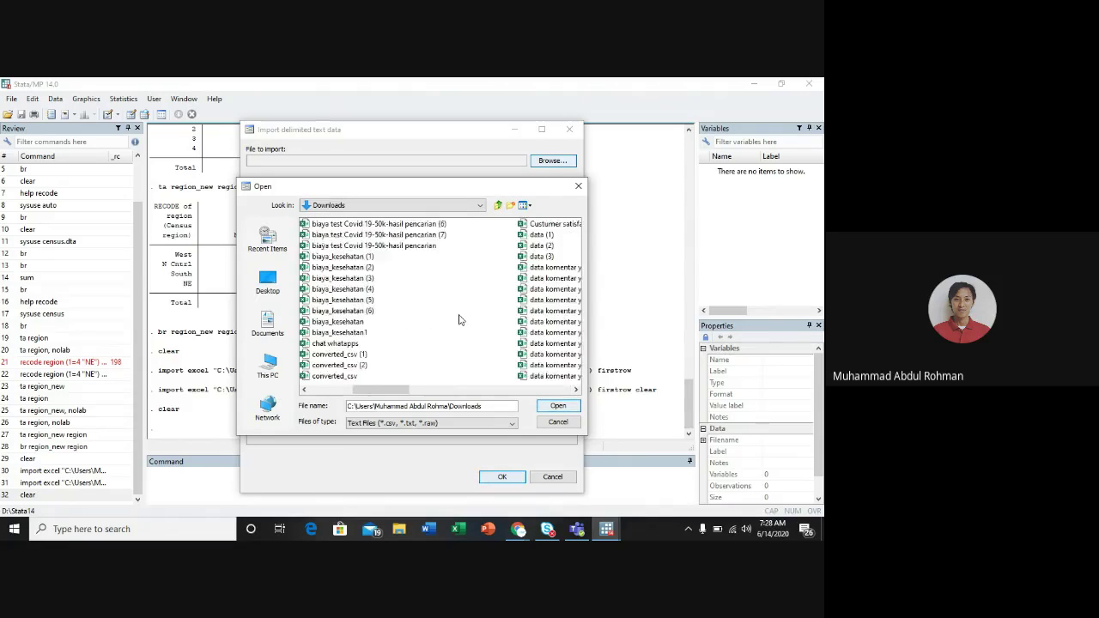
{"action": "left_click_drag", "start_coordinate": [353, 394], "coordinate": [534, 390]}
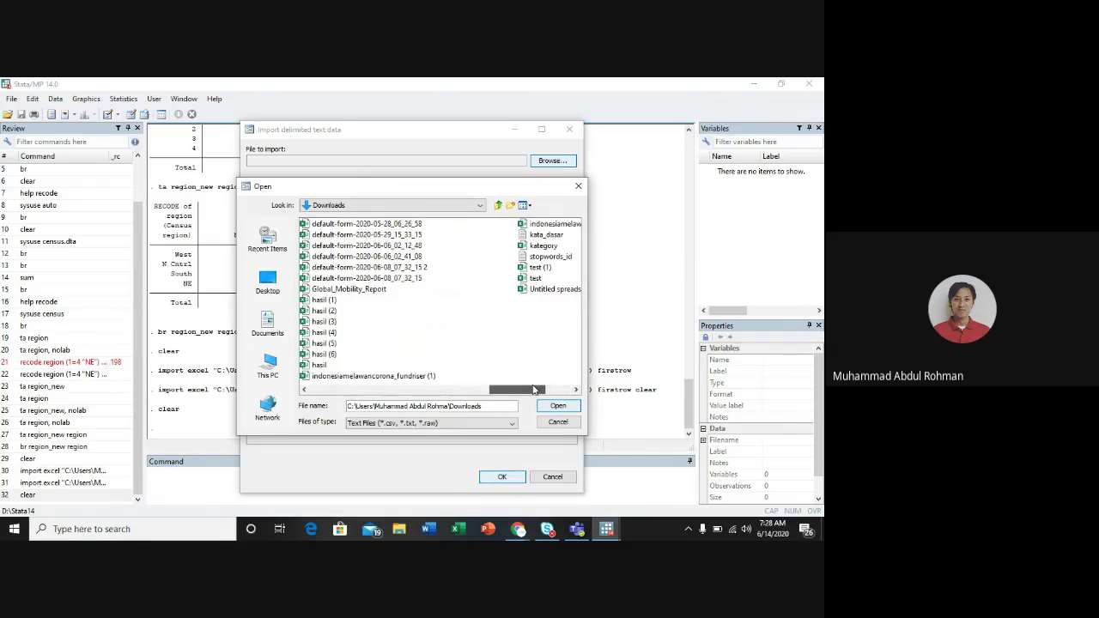
{"action": "left_click", "coordinate": [353, 290]}
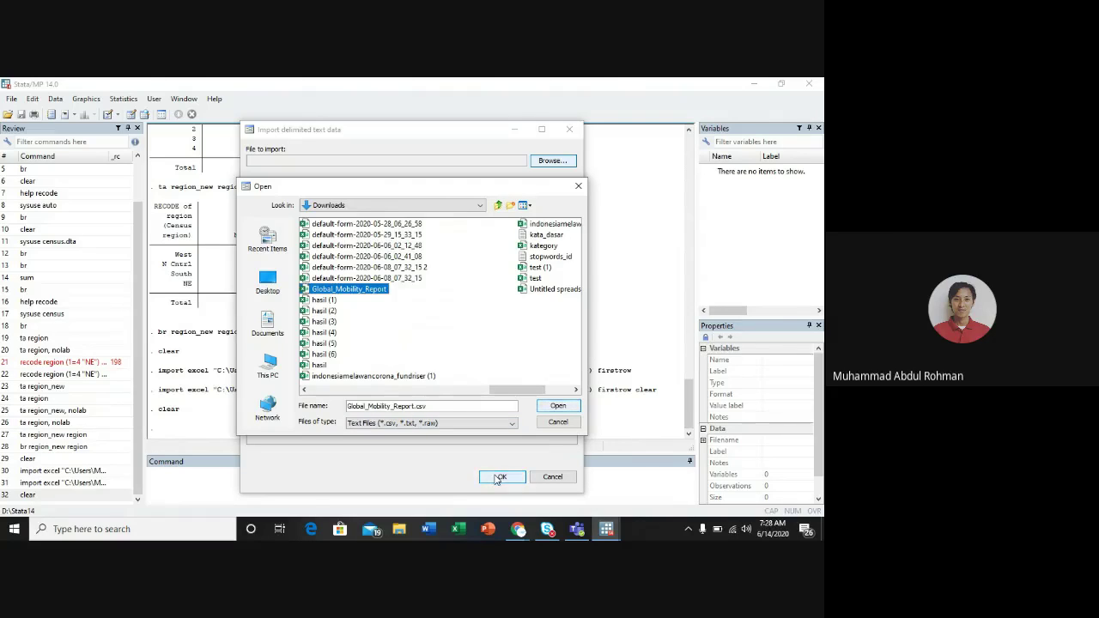
{"action": "left_click", "coordinate": [558, 406]}
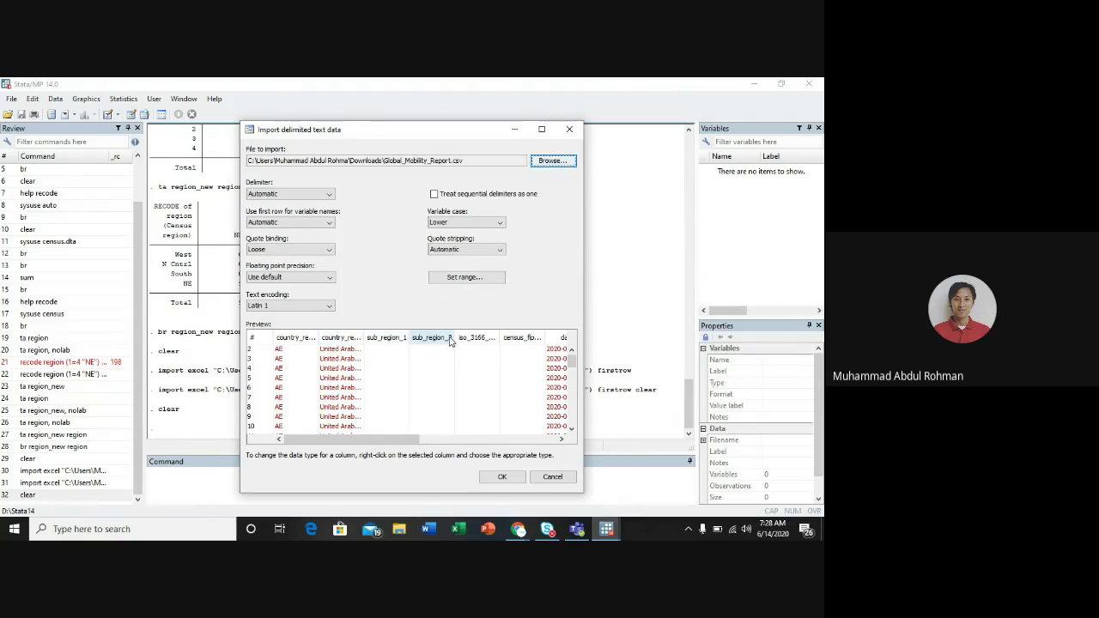
Step: Always take variable names from the first row, keep lowercase case, and leave row/column ranges unrestricted
{"action": "left_click", "coordinate": [290, 223]}
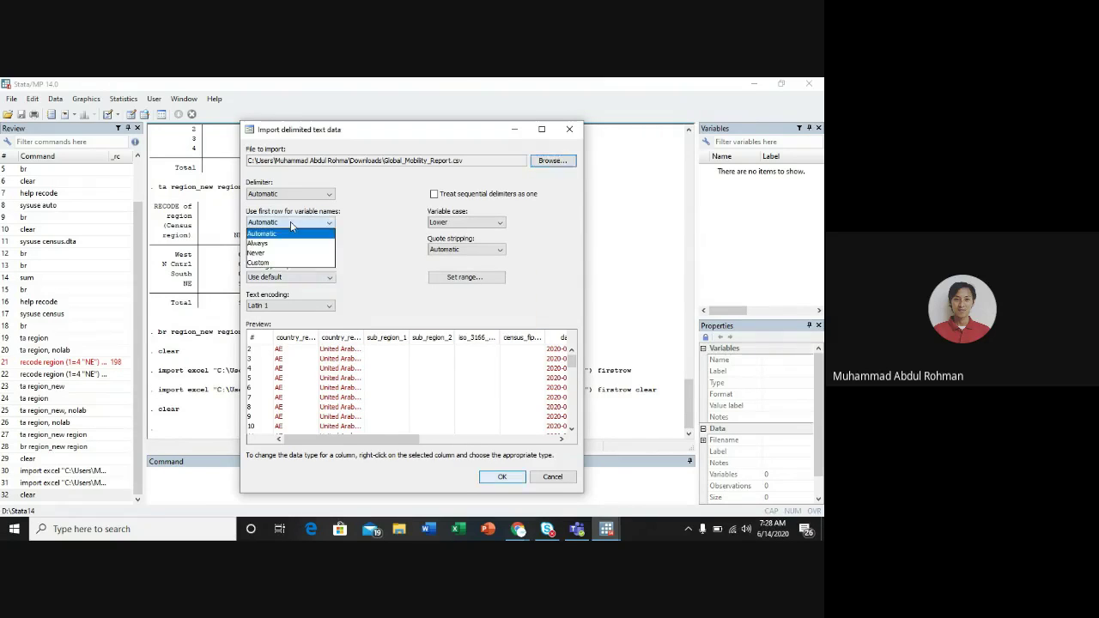
{"action": "left_click", "coordinate": [283, 244]}
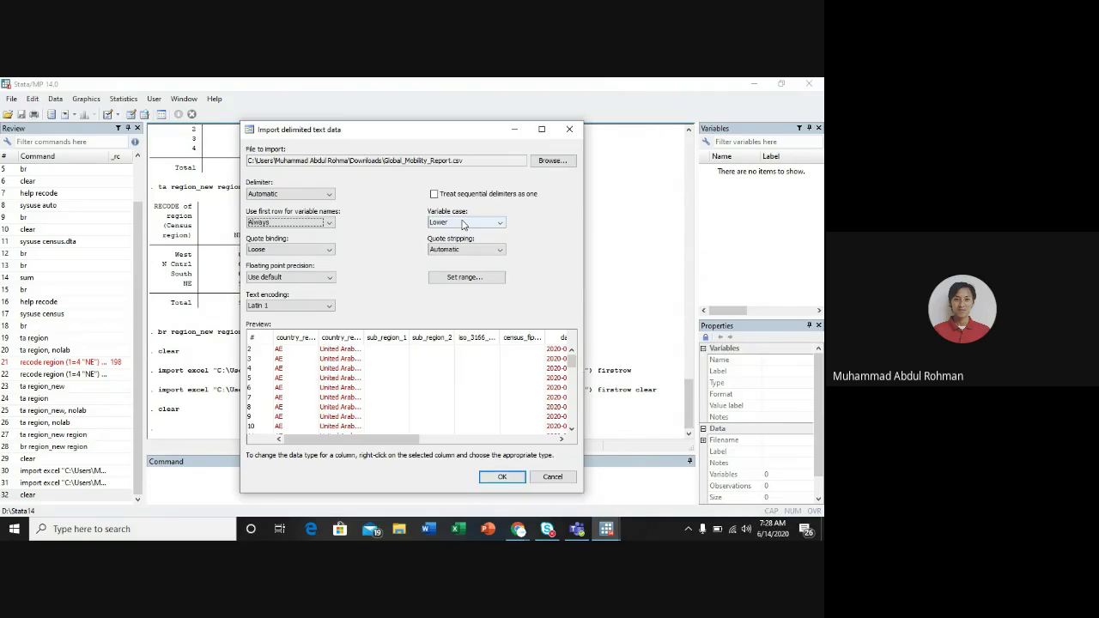
{"action": "left_click", "coordinate": [463, 224]}
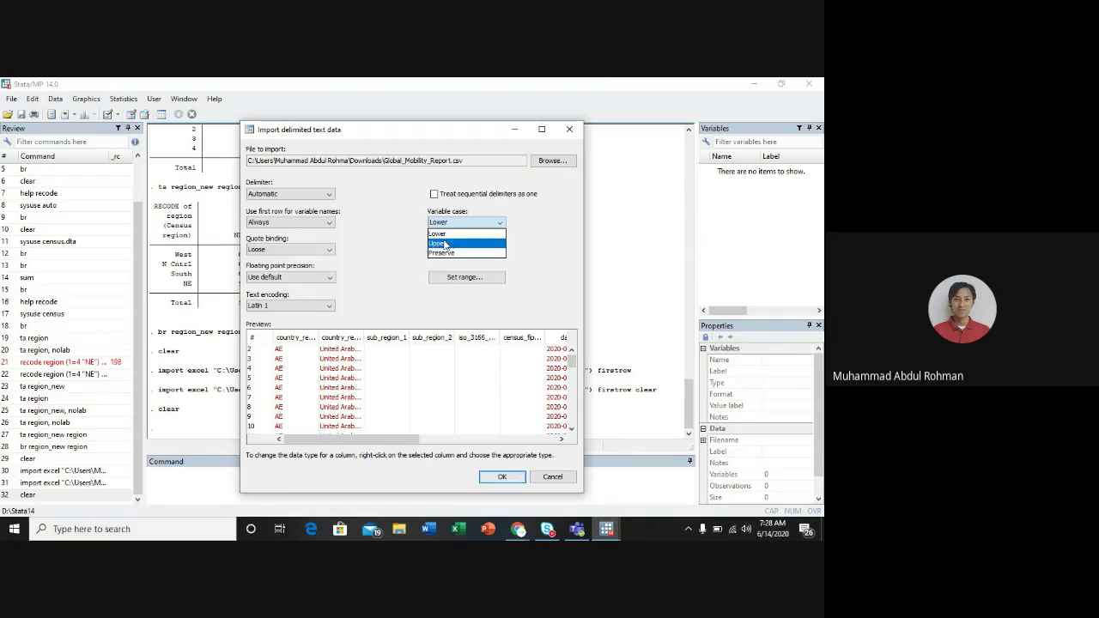
{"action": "left_click", "coordinate": [390, 257]}
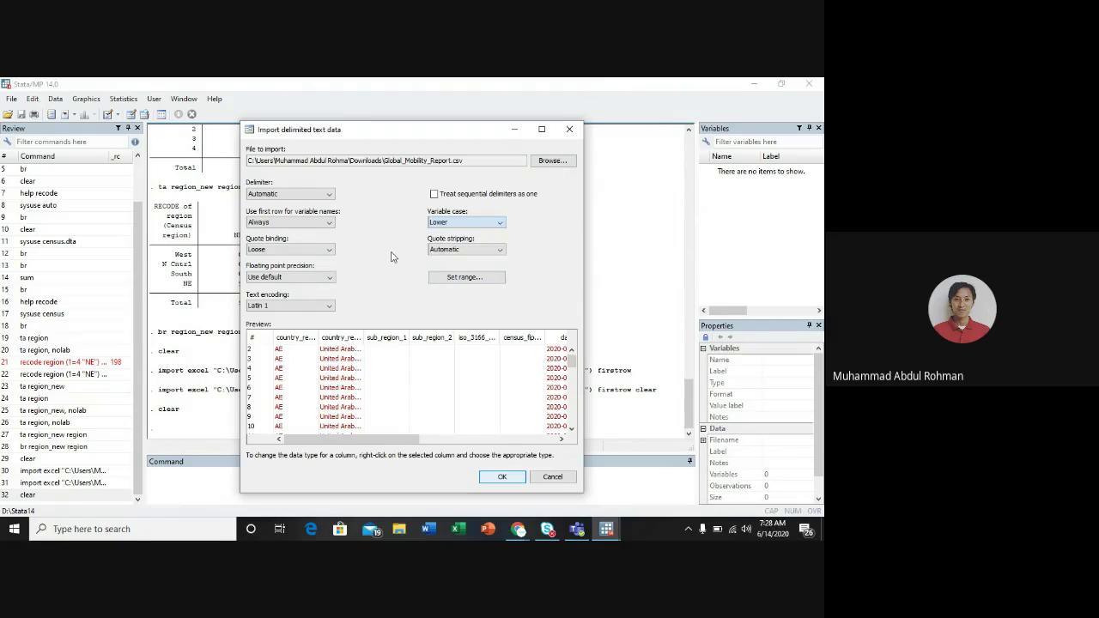
{"action": "left_click", "coordinate": [462, 226]}
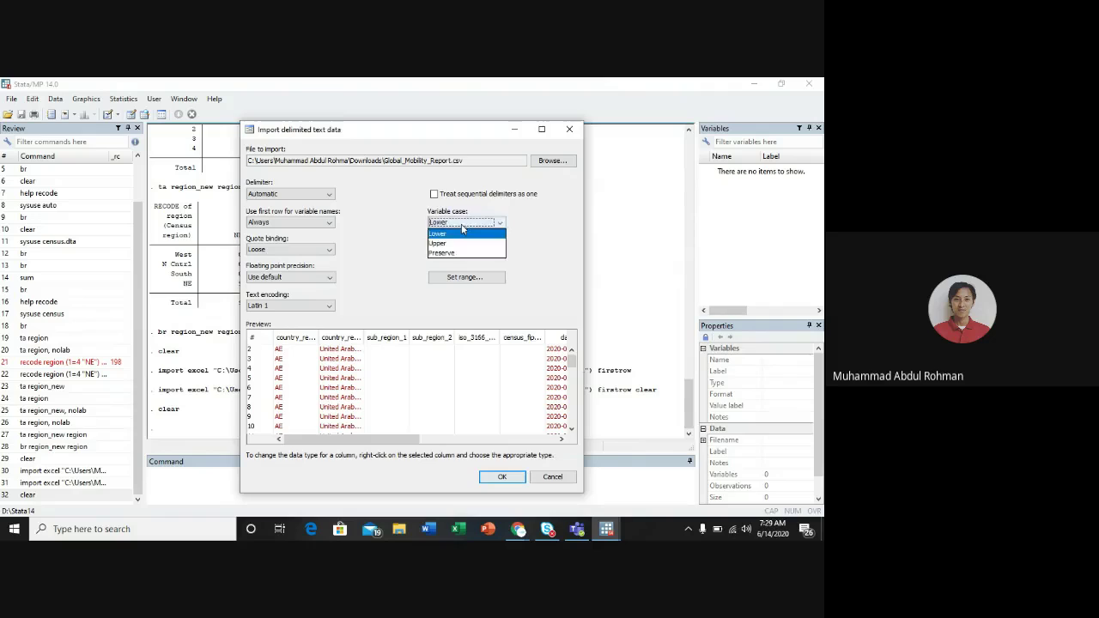
{"action": "left_click", "coordinate": [387, 252]}
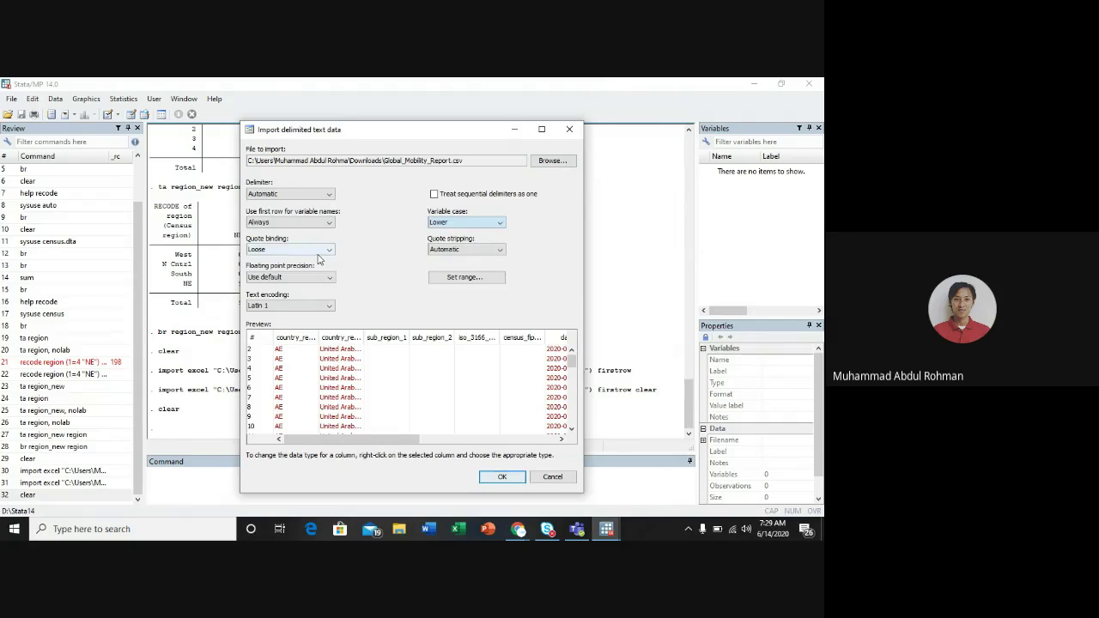
{"action": "left_click", "coordinate": [451, 283]}
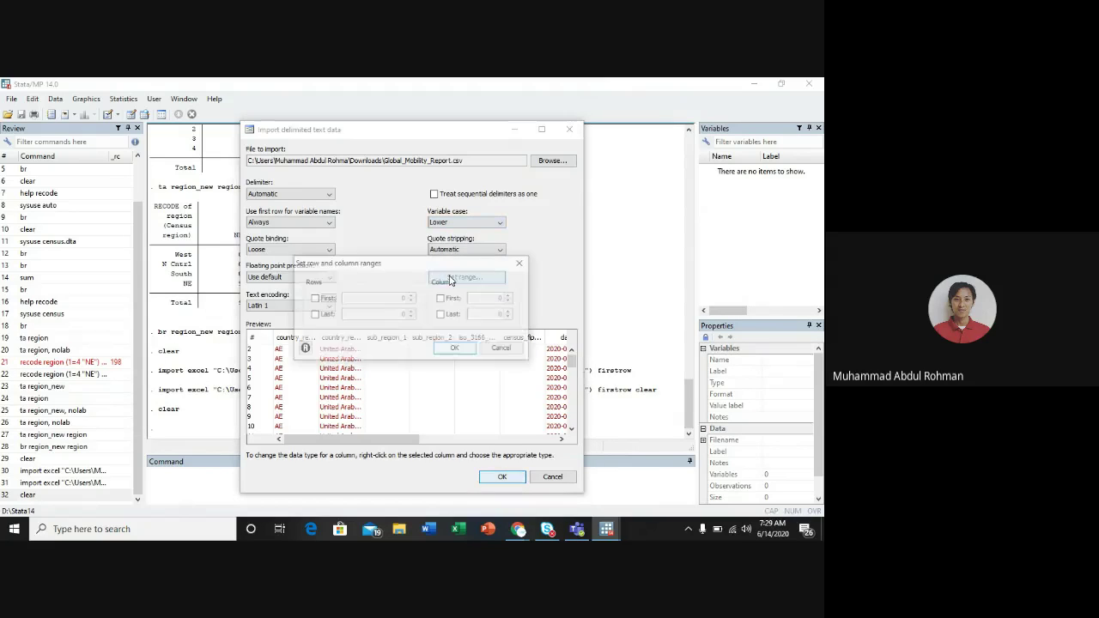
{"action": "left_click", "coordinate": [521, 263]}
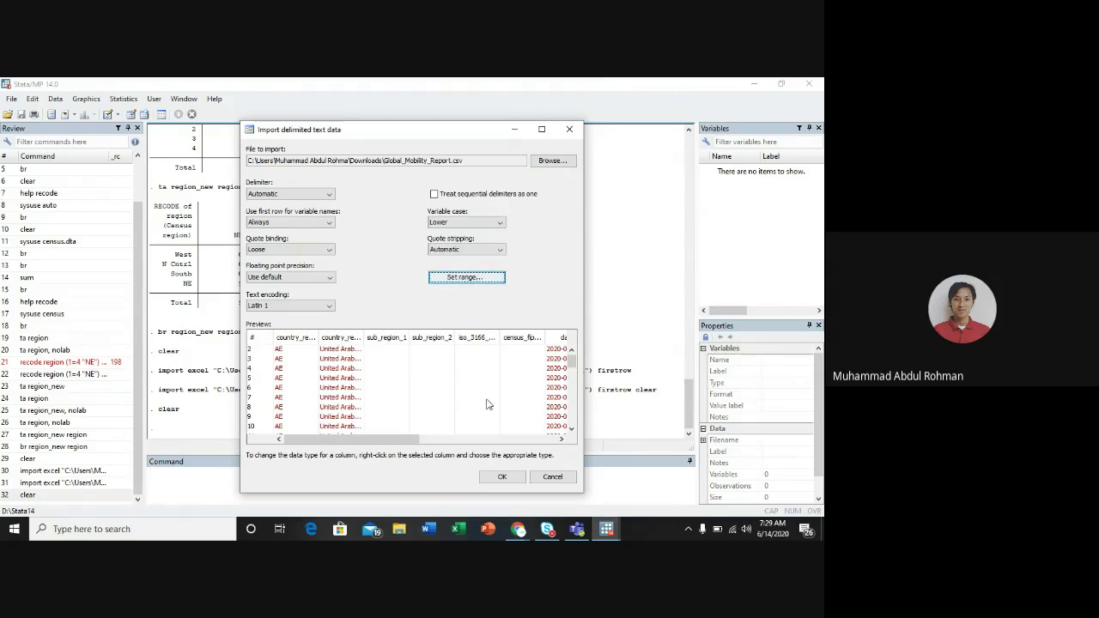
Step: Import Global_Mobility_Report.csv, loading 13 variables and 516,697 observations
{"action": "left_click", "coordinate": [502, 478]}
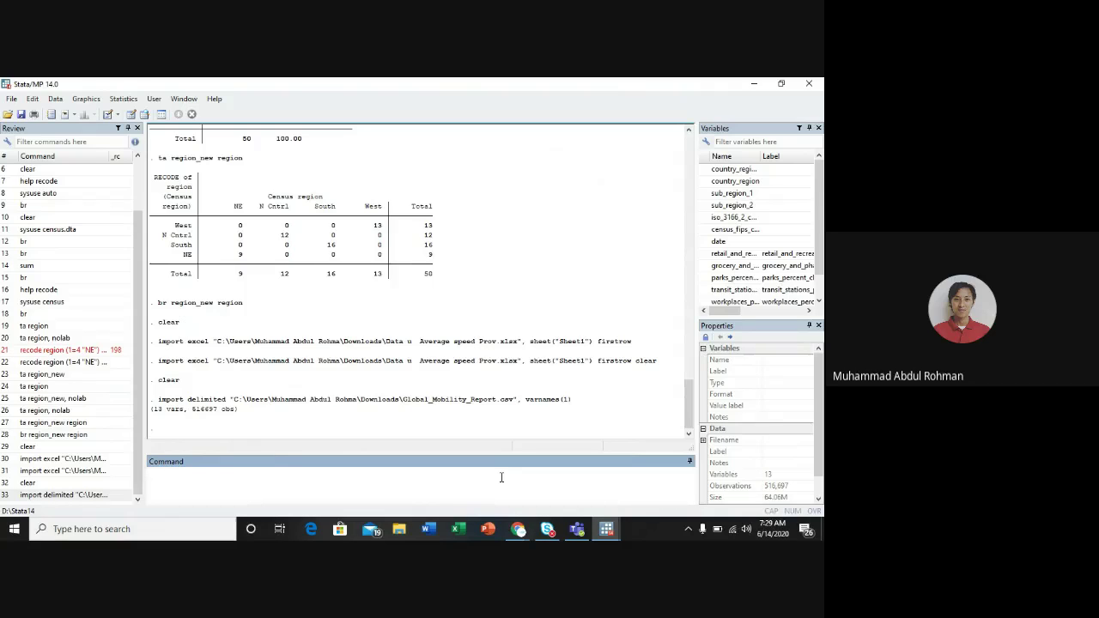
Step: Run sum to display summary statistics for all variables
{"action": "key", "text": "Return"}
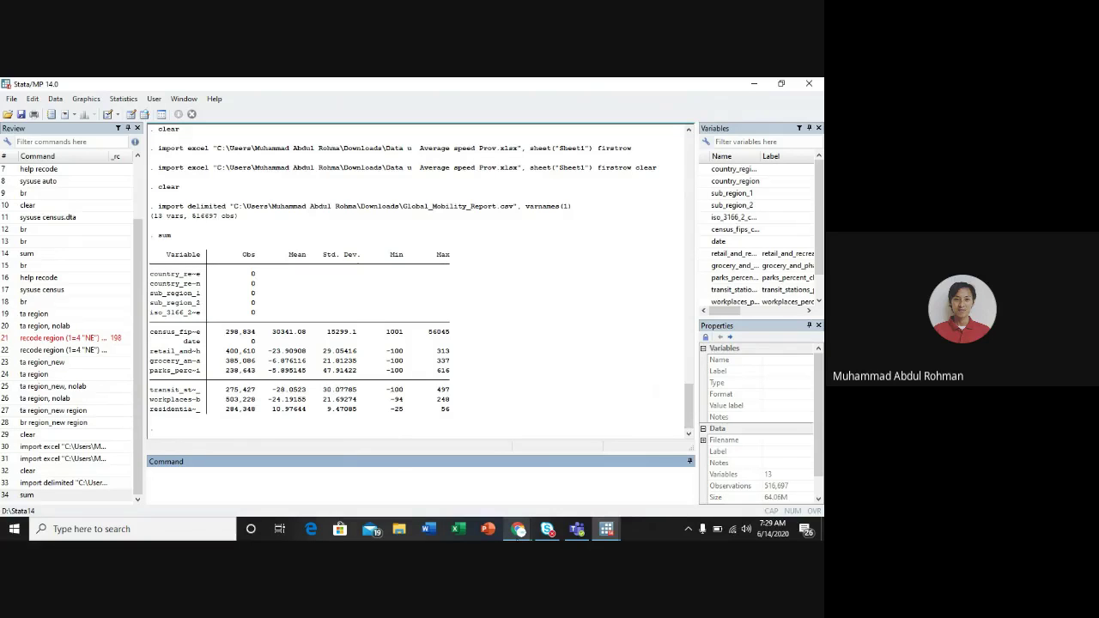
Step: Return to the Google Meet tab in Chrome and bring up the More options menu
{"action": "mouse_move", "coordinate": [517, 529]}
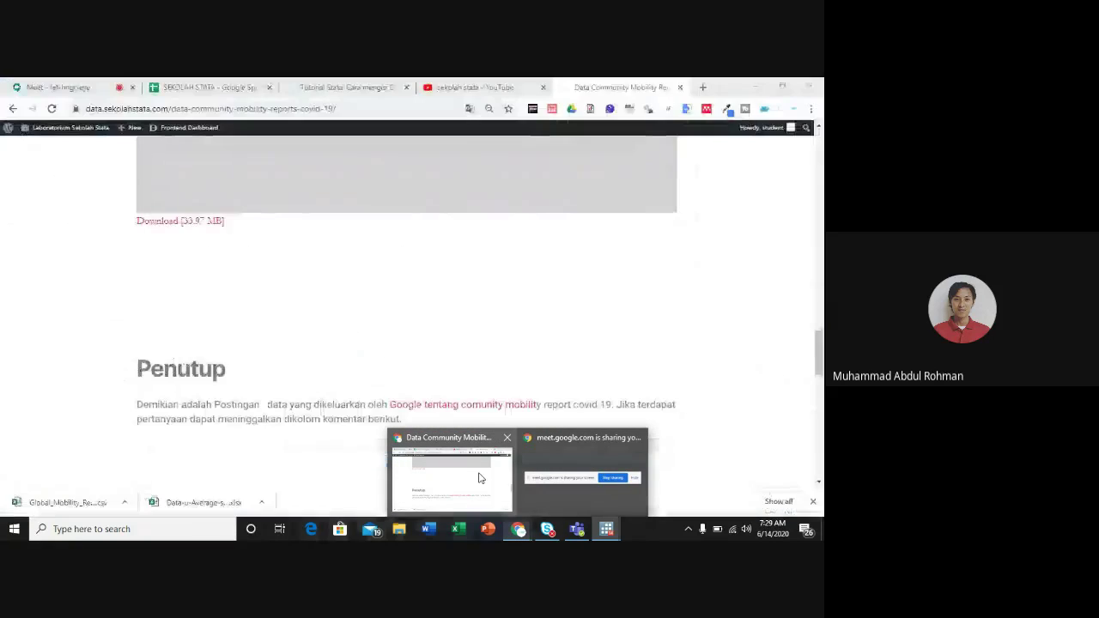
{"action": "left_click", "coordinate": [479, 477]}
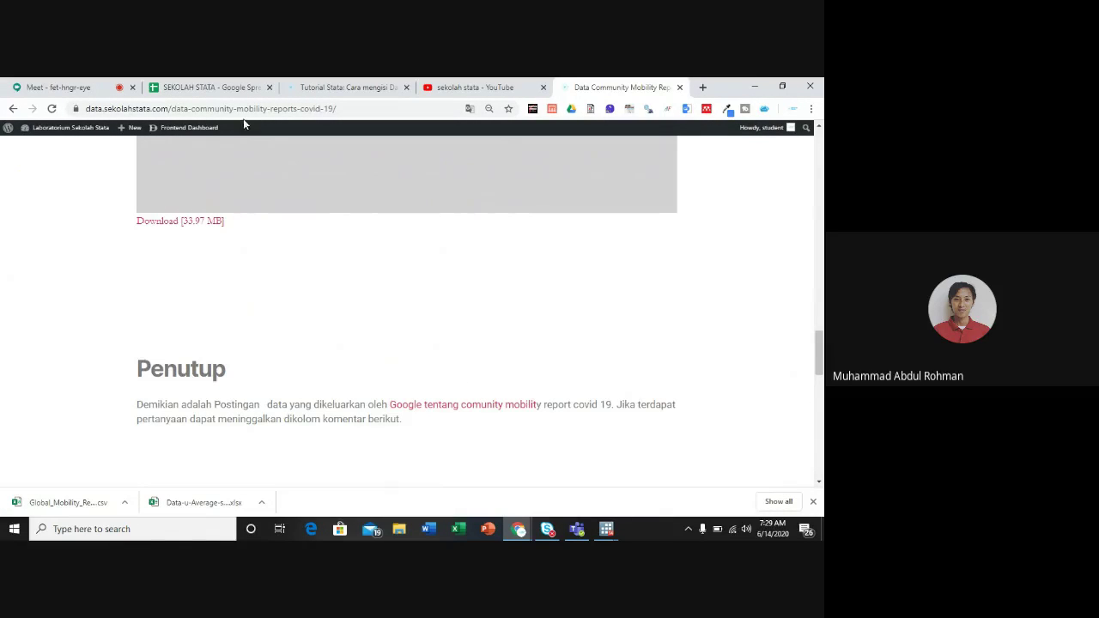
{"action": "left_click", "coordinate": [67, 86]}
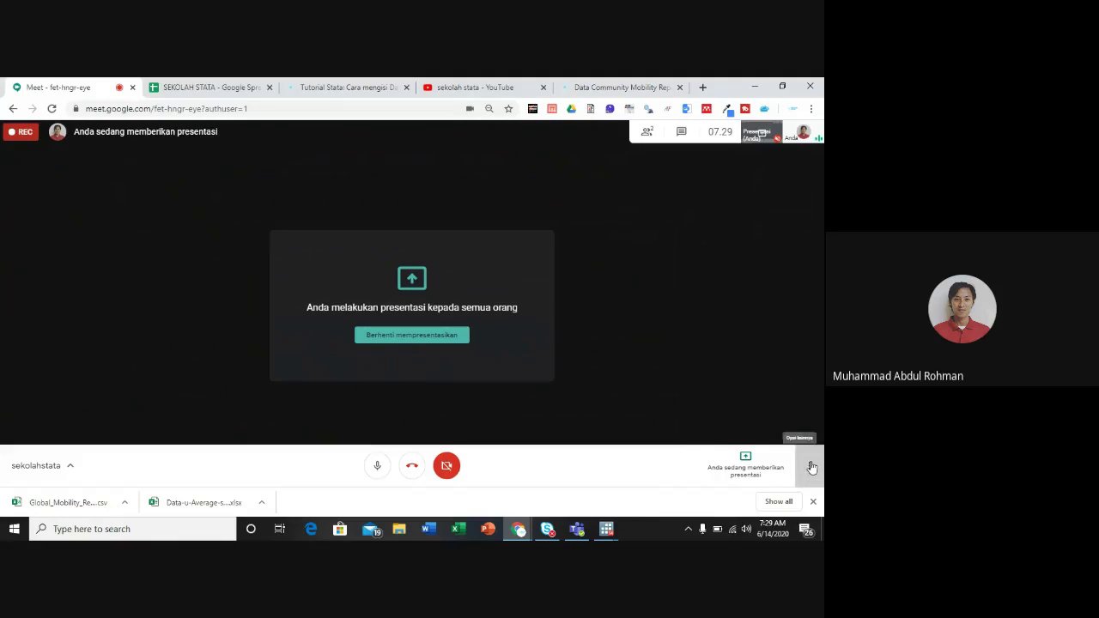
{"action": "left_click", "coordinate": [808, 466]}
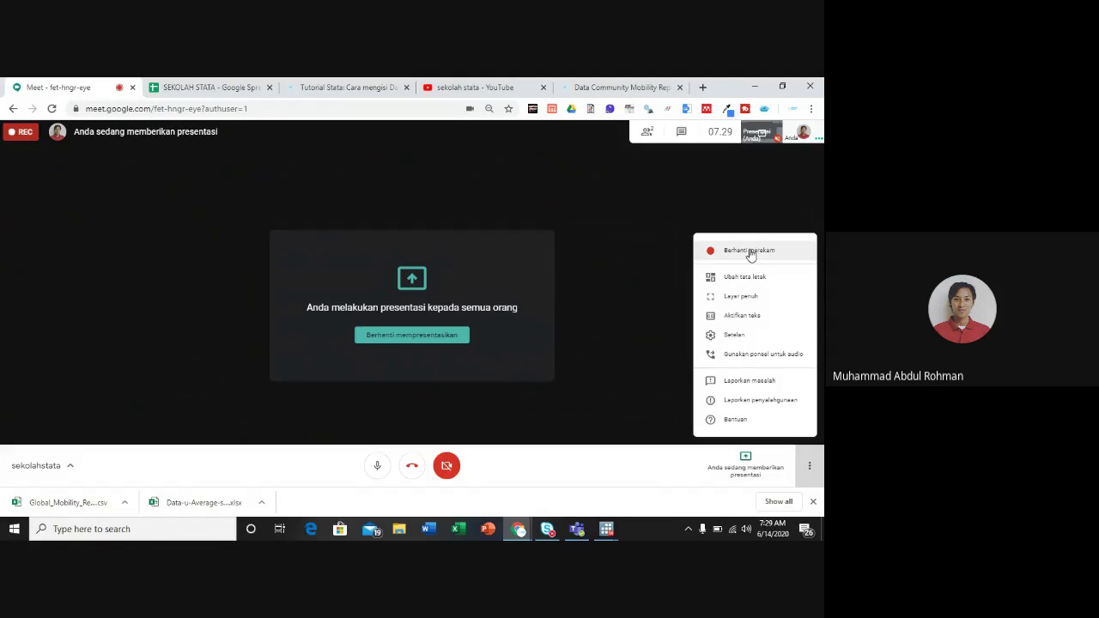